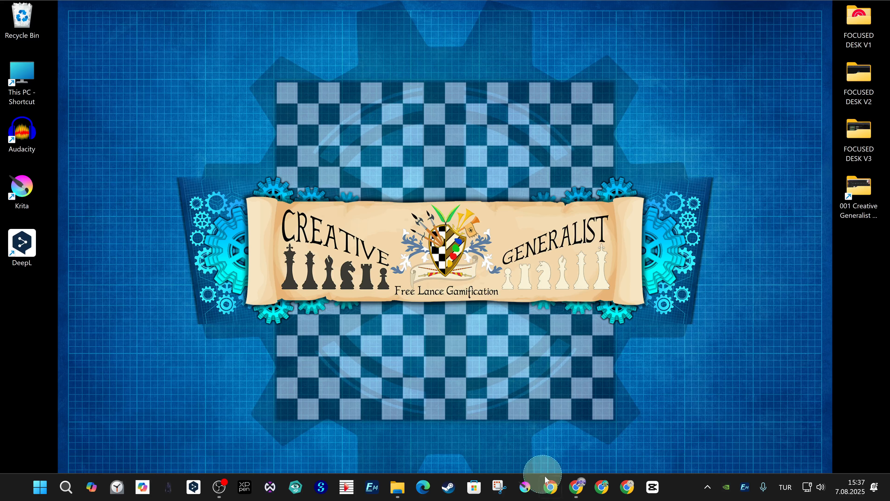
# Open Chrome, search Google for "chrome music lab" and go to the Chrome Music Lab site
pyautogui.click(576, 488)
pyautogui.click(350, 228)
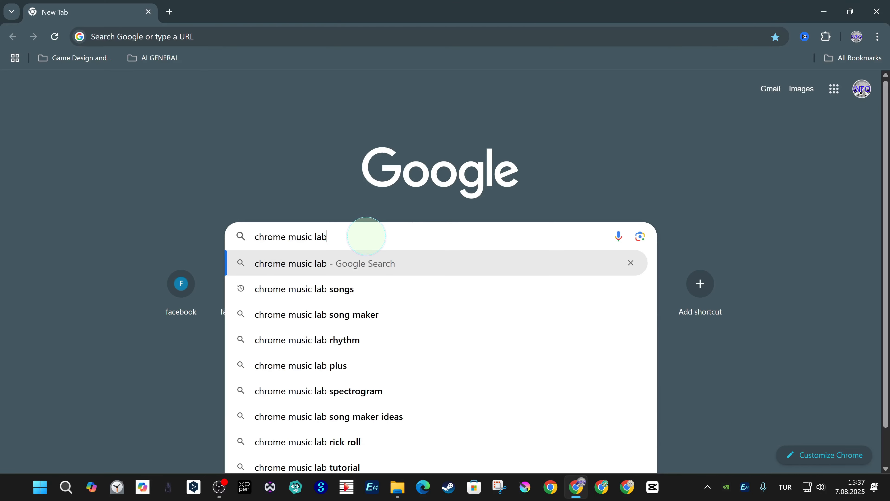
pyautogui.click(319, 263)
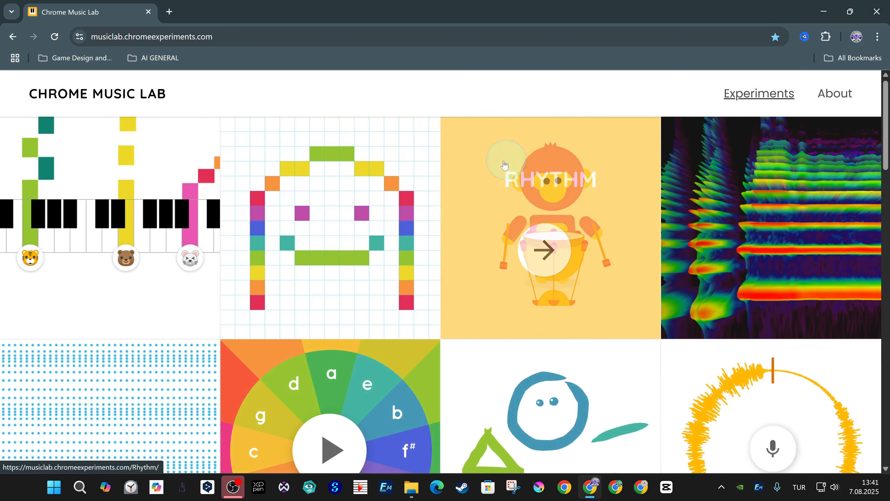
# Open the Melody Maker experiment in full-screen view, read its help page and return to the empty grid
pyautogui.scroll(-10, 507, 165)
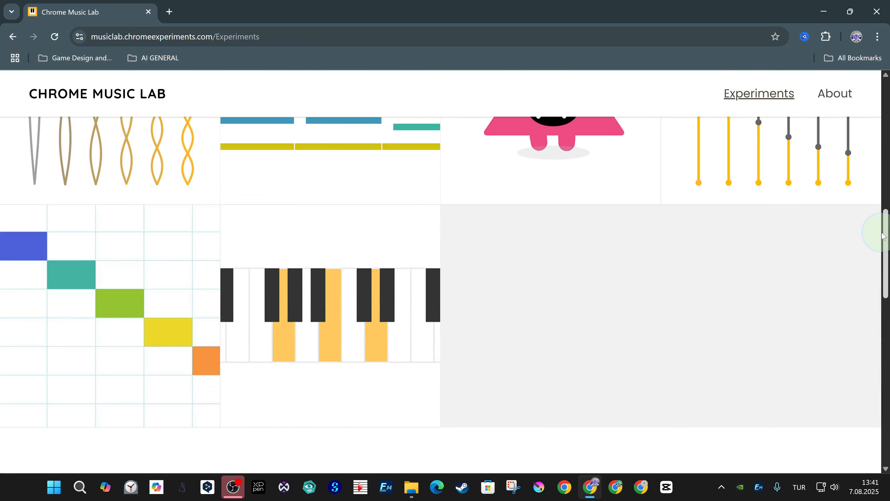
pyautogui.press('F11')
pyautogui.moveTo(884, 202)
pyautogui.mouseDown()
pyautogui.moveTo(885, 383)
pyautogui.moveTo(887, 141)
pyautogui.moveTo(887, 199)
pyautogui.mouseUp()
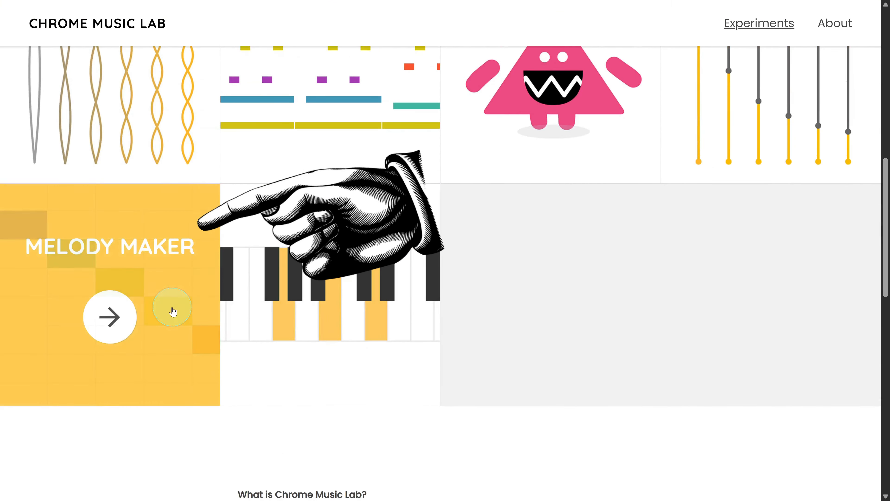
pyautogui.click(172, 311)
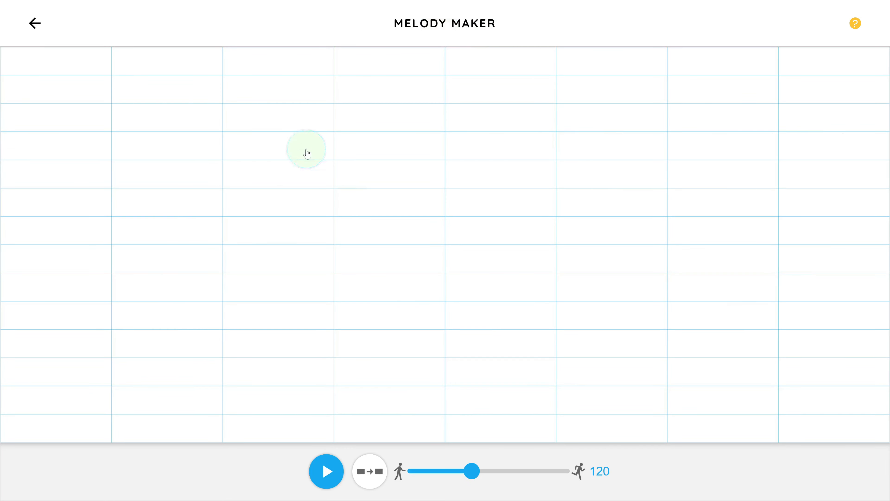
pyautogui.click(855, 24)
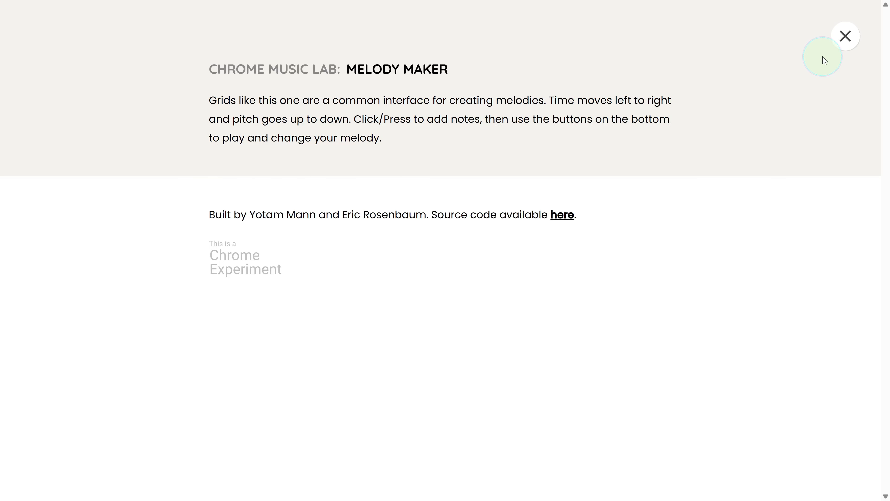
pyautogui.click(844, 45)
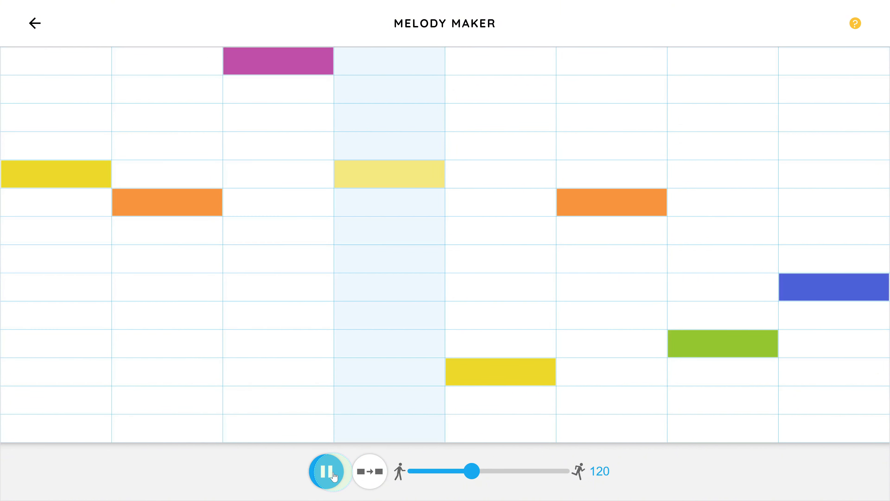
# Turn on the delayed grey echo notes and alternate the fifth-column note between the tenth and eighth rows, ending on the tenth
pyautogui.click(370, 480)
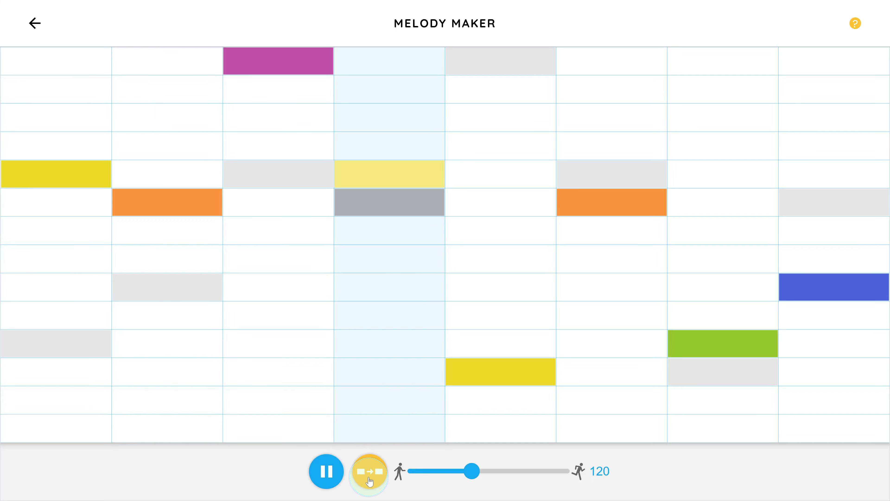
pyautogui.moveTo(471, 378); pyautogui.dragTo(501, 326)
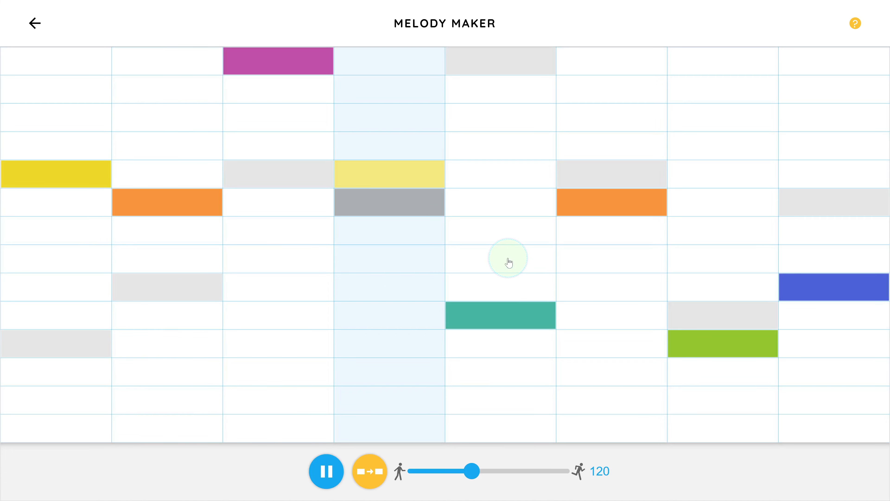
pyautogui.click(508, 259)
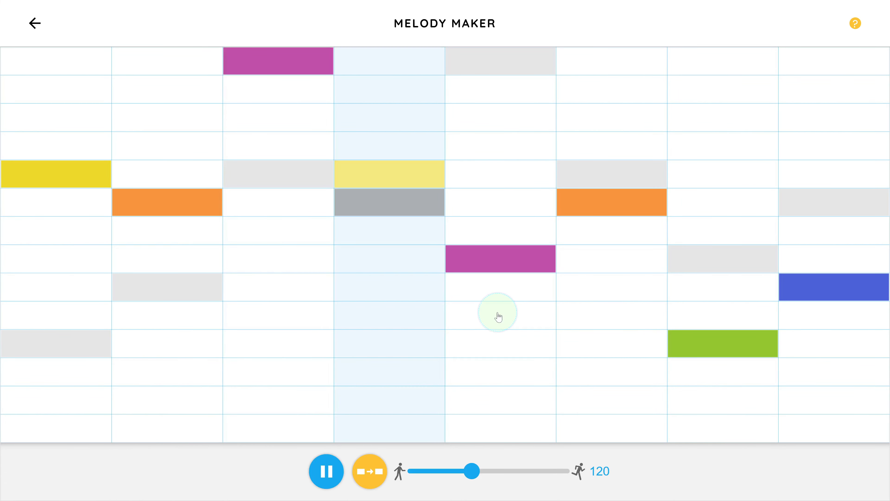
pyautogui.click(497, 317)
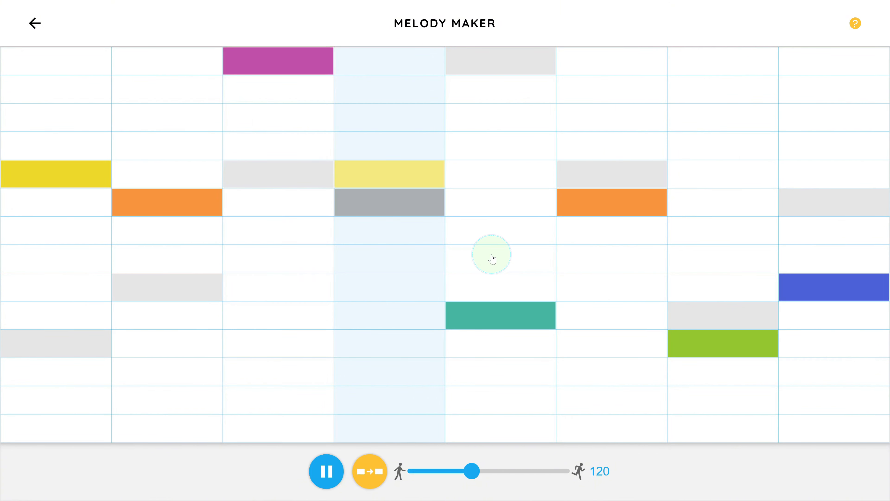
pyautogui.click(492, 258)
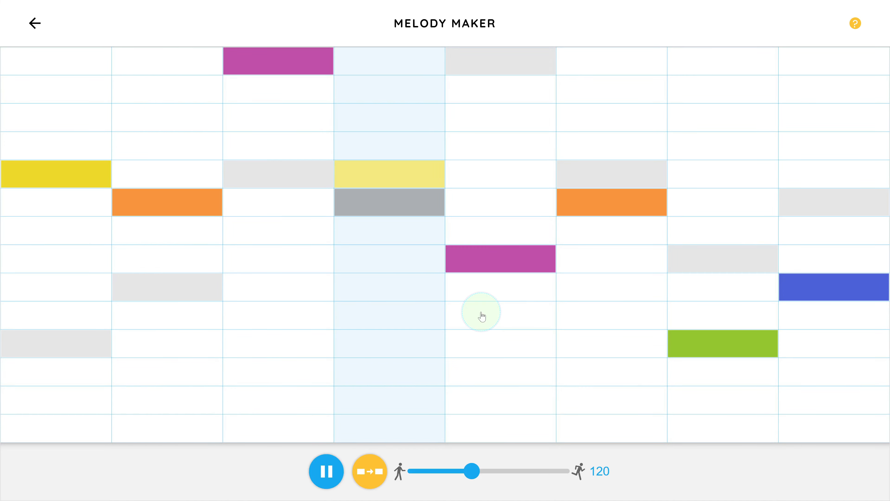
pyautogui.click(482, 315)
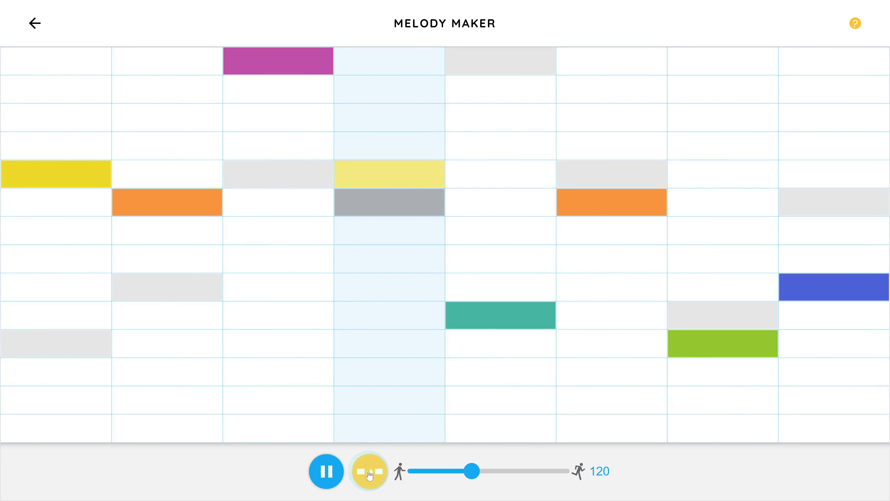
# Turn off the echo notes and alternate the fifth-column note between the eighth and tenth rows, ending on the eighth
pyautogui.click(369, 473)
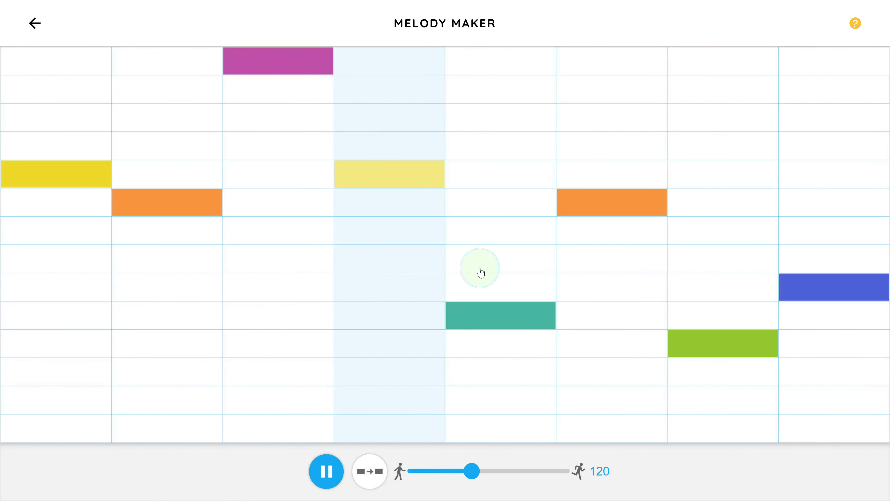
pyautogui.click(479, 252)
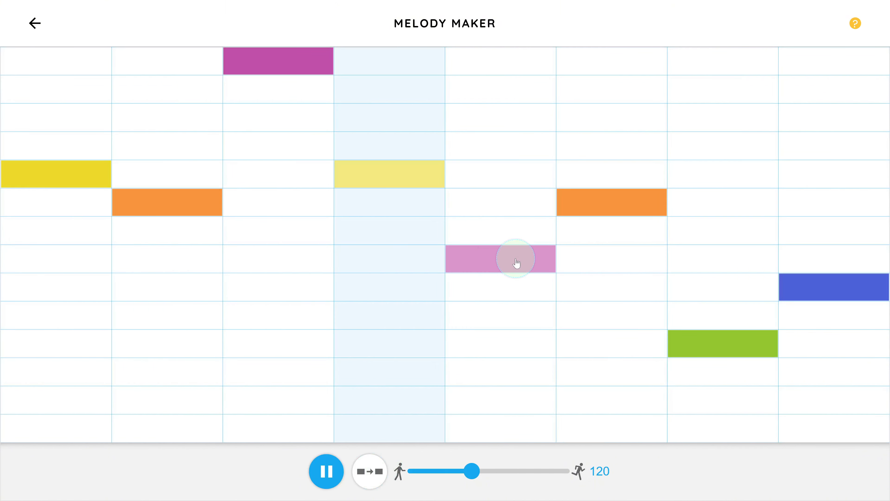
pyautogui.click(495, 312)
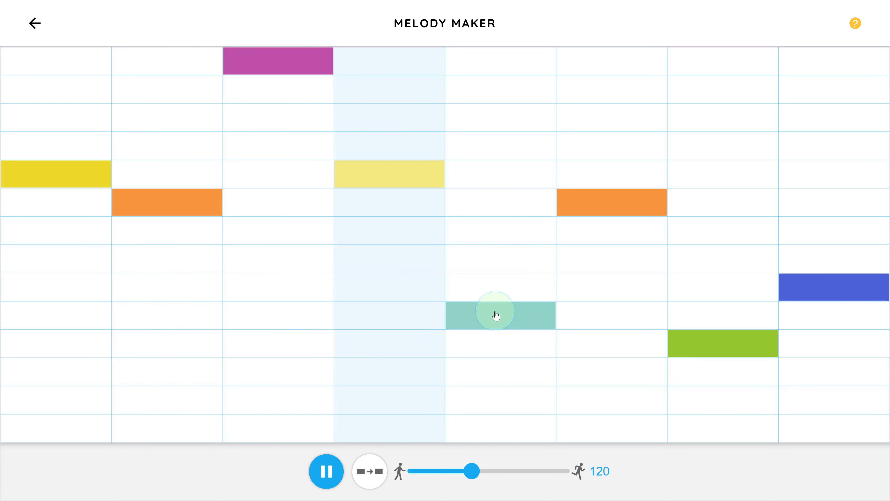
pyautogui.click(497, 263)
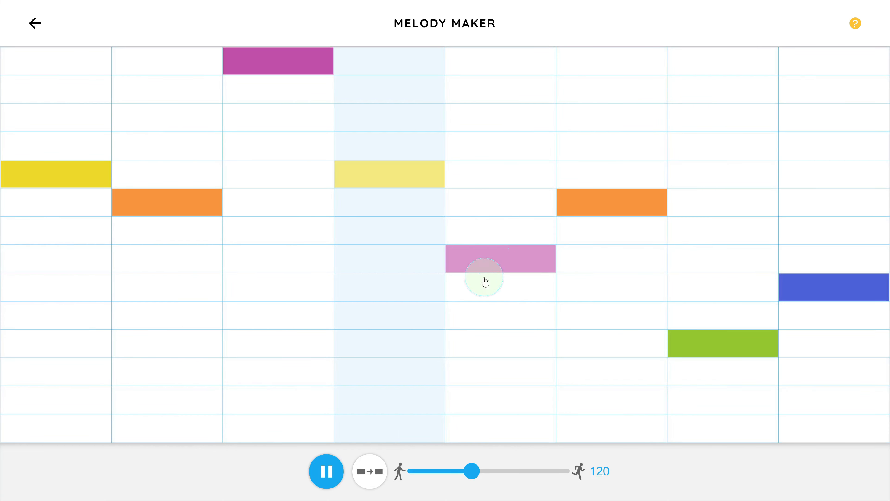
pyautogui.click(487, 254)
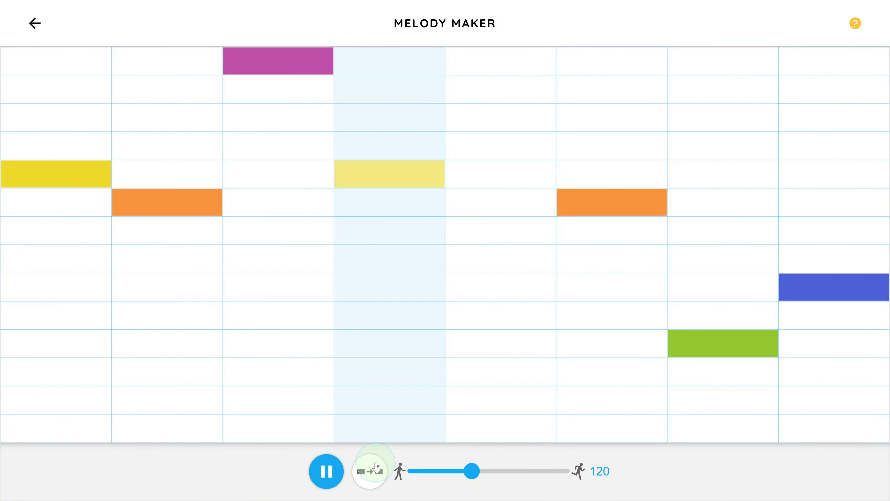
pyautogui.click(477, 258)
# Turn the echo notes back on and switch the fifth-column note between the tenth and eighth rows, ending on the eighth
pyautogui.click(369, 470)
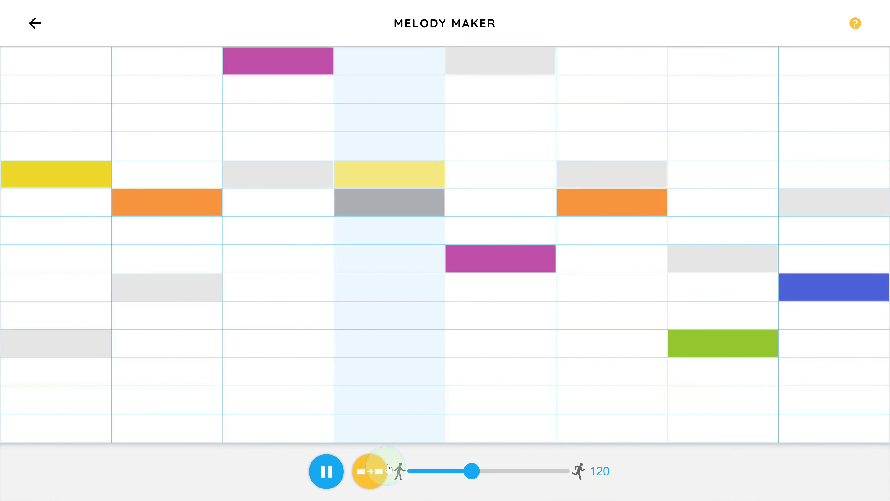
pyautogui.click(485, 316)
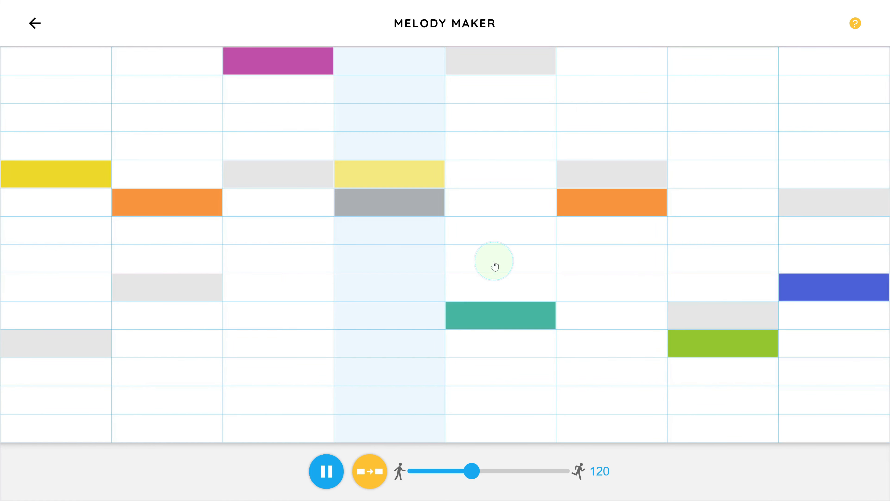
pyautogui.click(494, 265)
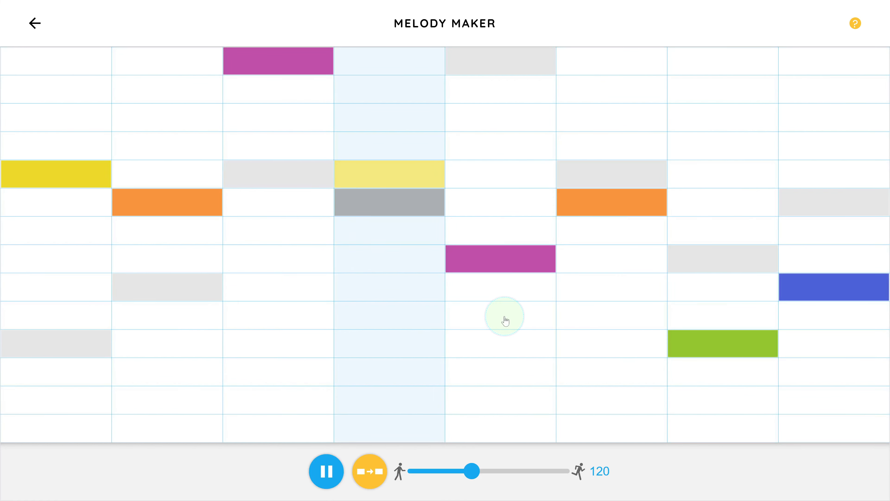
pyautogui.click(505, 318)
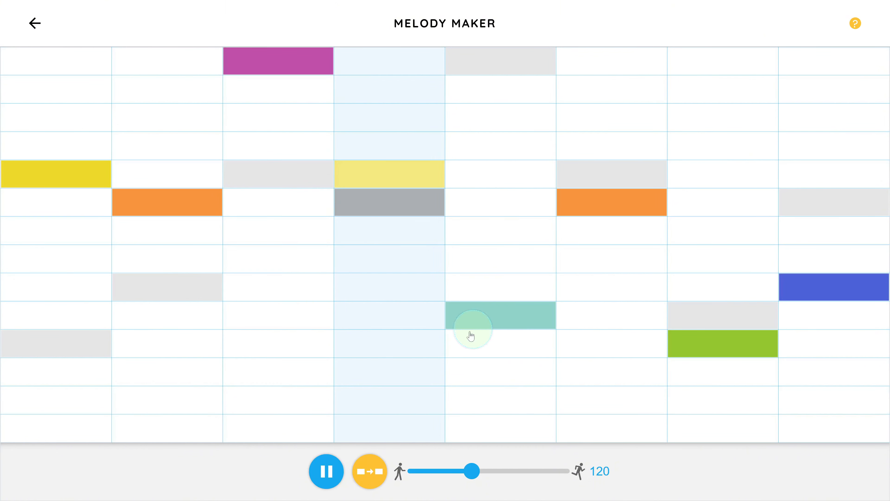
pyautogui.click(474, 261)
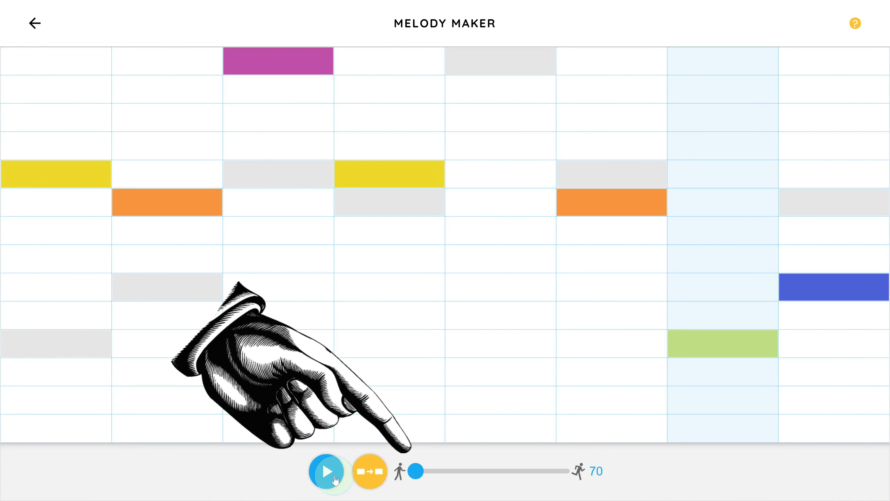
# Start the melody playing, place a note in the fifth column's ninth row and set the tempo to 140
pyautogui.click(327, 469)
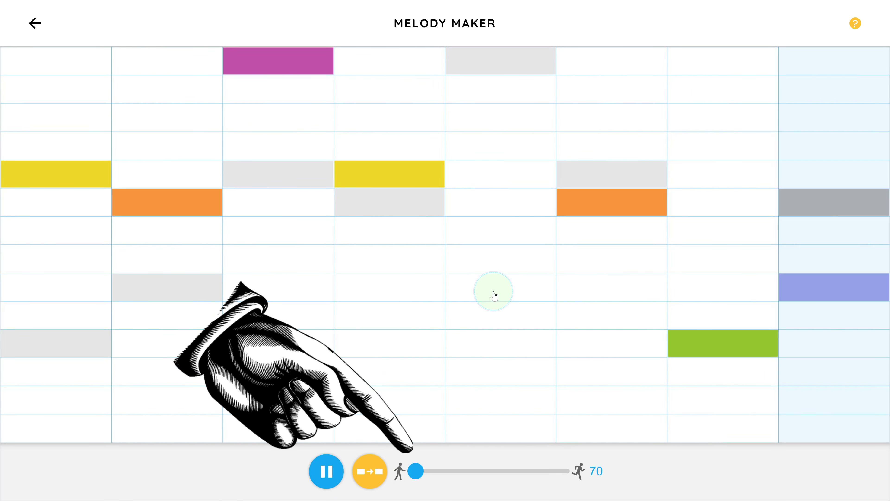
pyautogui.click(495, 296)
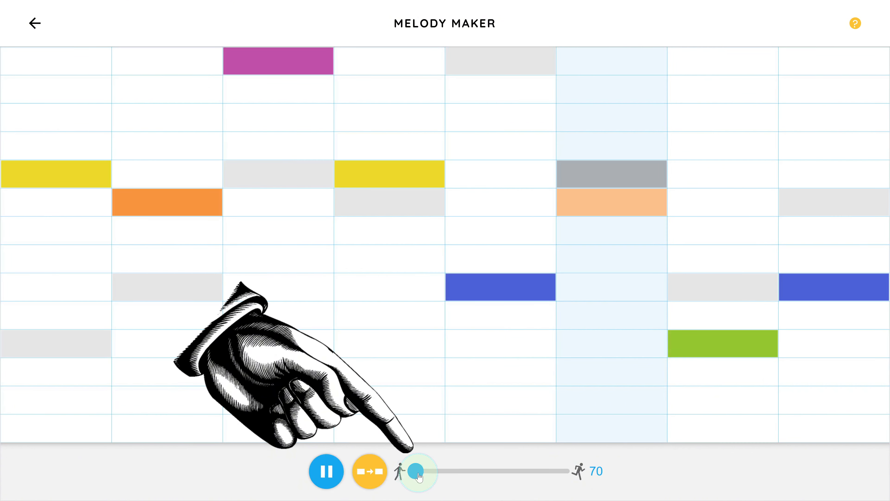
pyautogui.moveTo(415, 471); pyautogui.dragTo(495, 477)
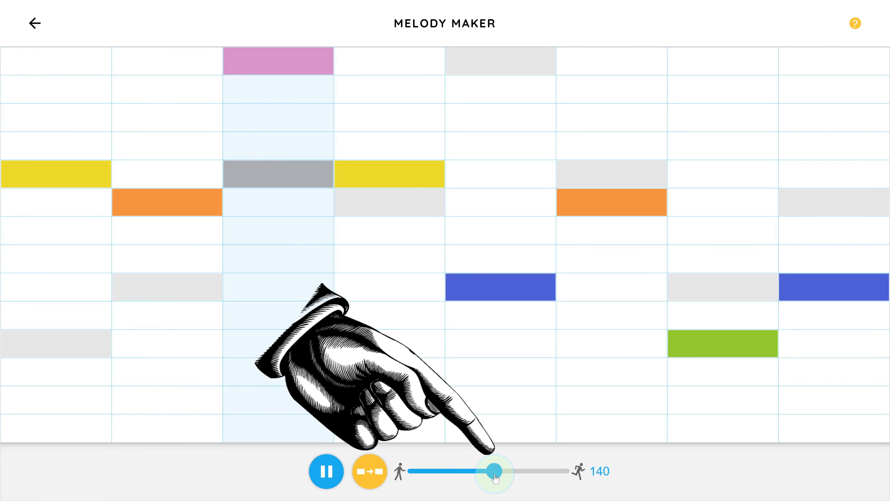
# Raise the fifth-column note row by row from the seventh to the second row, stepping the tempo through 154, 162, 166, 171, 182 and 200
pyautogui.click(488, 235)
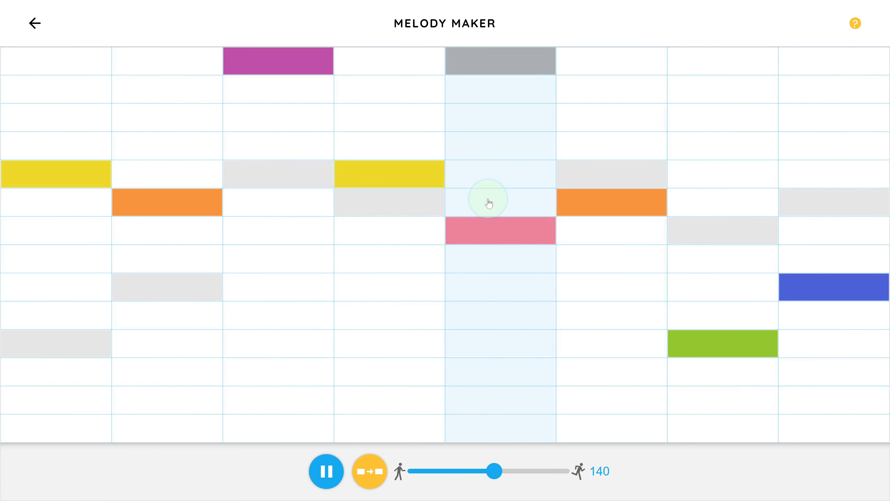
pyautogui.moveTo(494, 471); pyautogui.dragTo(510, 476)
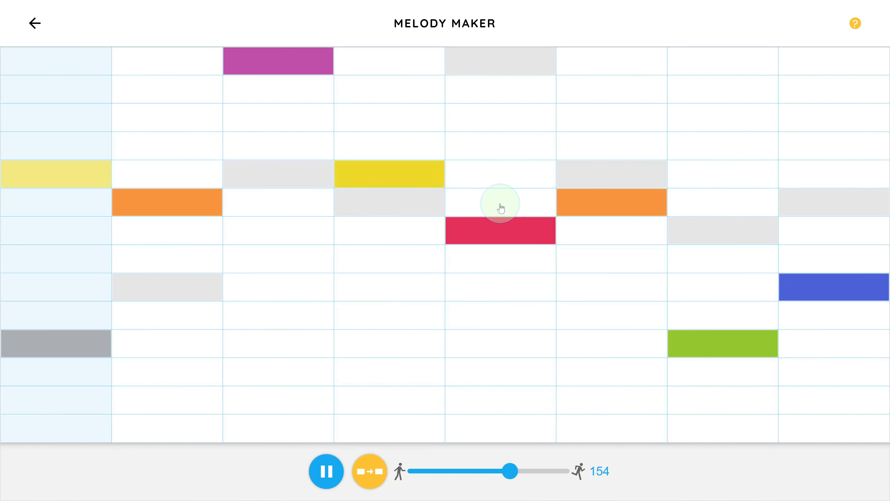
pyautogui.click(501, 208)
pyautogui.moveTo(511, 471); pyautogui.dragTo(518, 471)
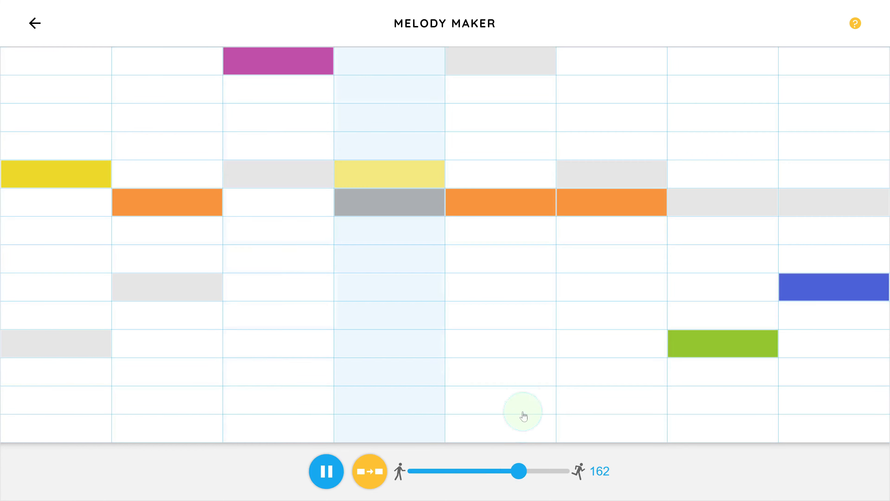
pyautogui.click(490, 173)
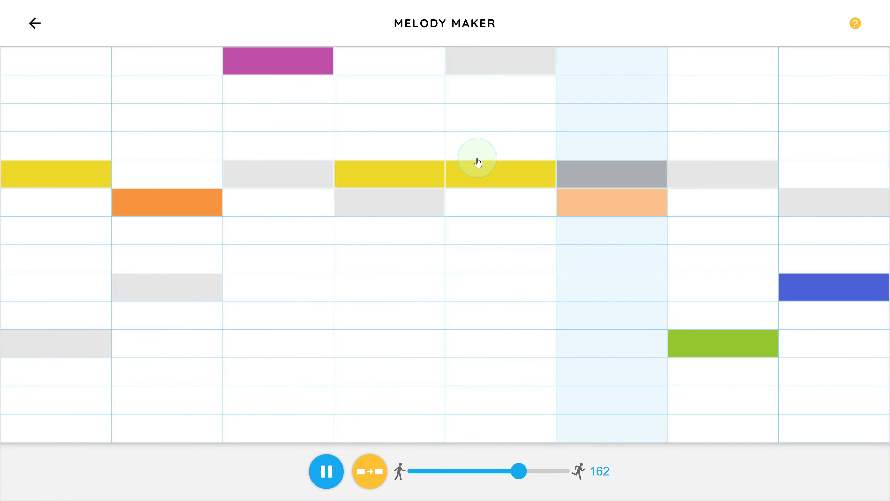
pyautogui.moveTo(519, 471); pyautogui.dragTo(526, 471)
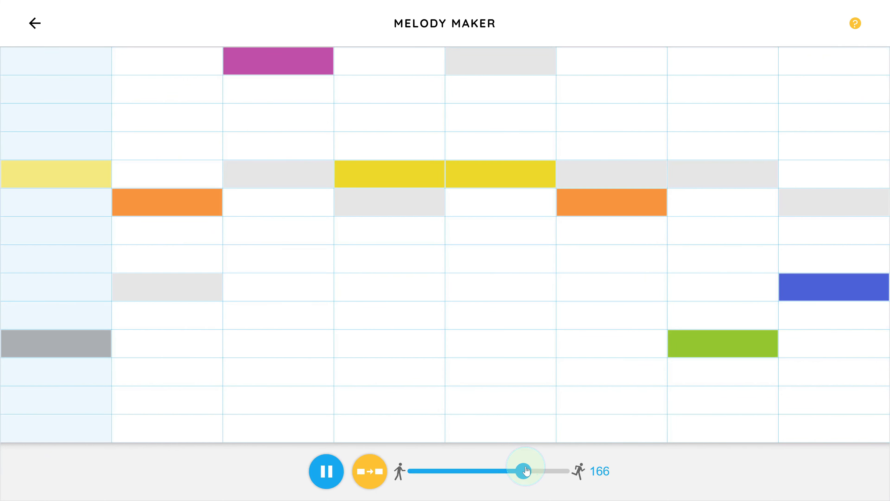
pyautogui.click(491, 148)
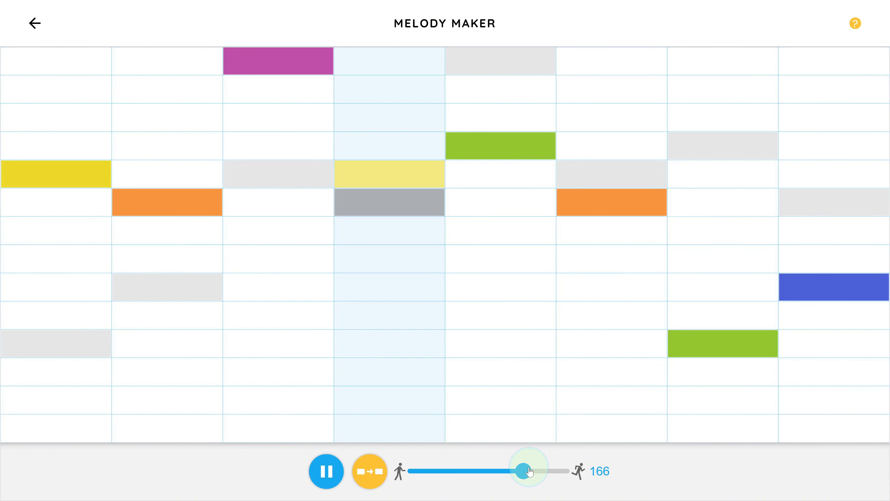
pyautogui.click(529, 471)
pyautogui.click(501, 117)
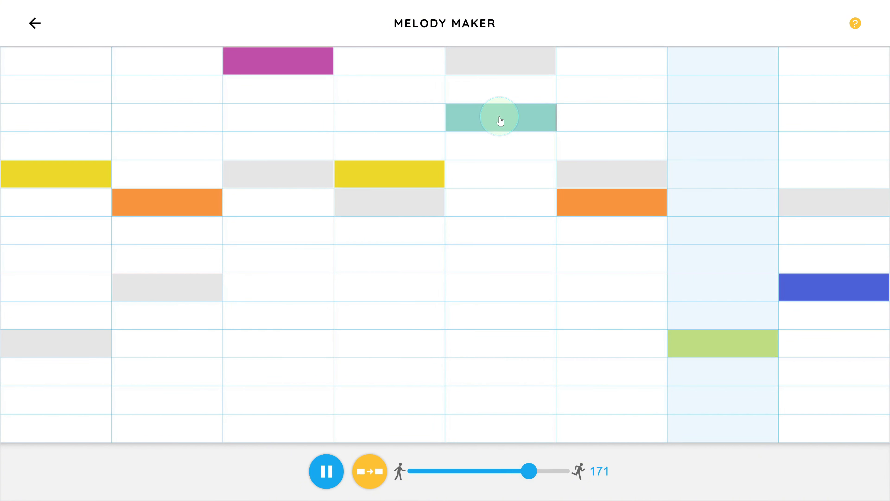
pyautogui.moveTo(528, 471); pyautogui.dragTo(543, 471)
pyautogui.click(498, 101)
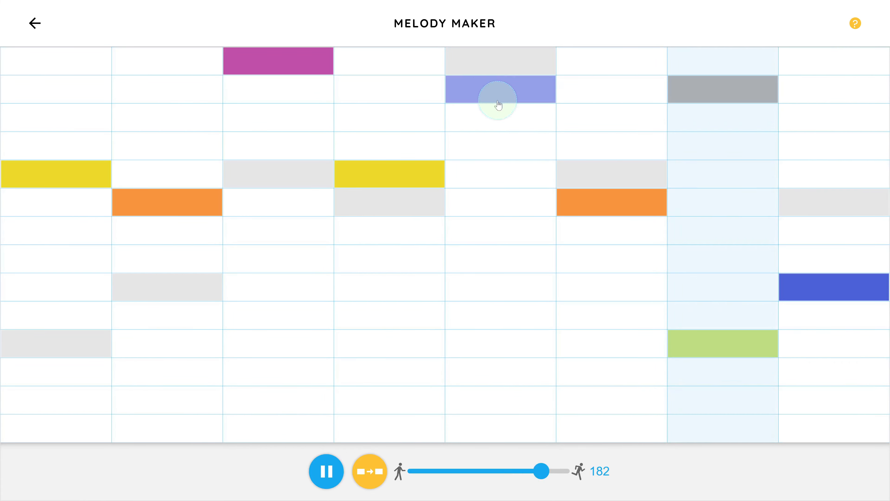
pyautogui.moveTo(540, 470); pyautogui.dragTo(568, 475)
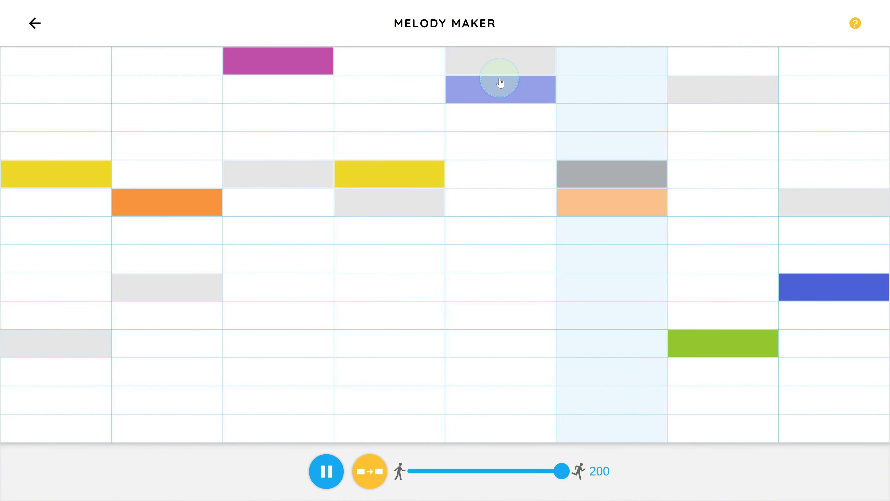
# Move the fifth-column note up to the first row and remove it again
pyautogui.click(500, 83)
pyautogui.click(497, 65)
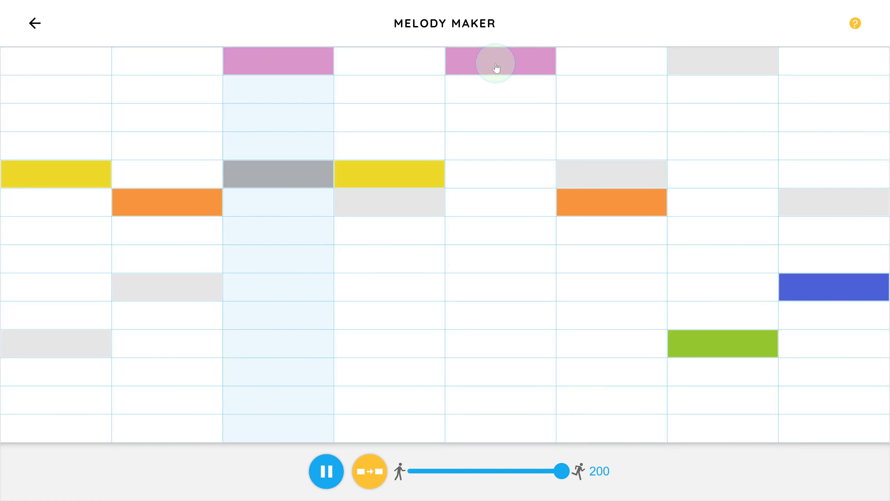
pyautogui.click(497, 67)
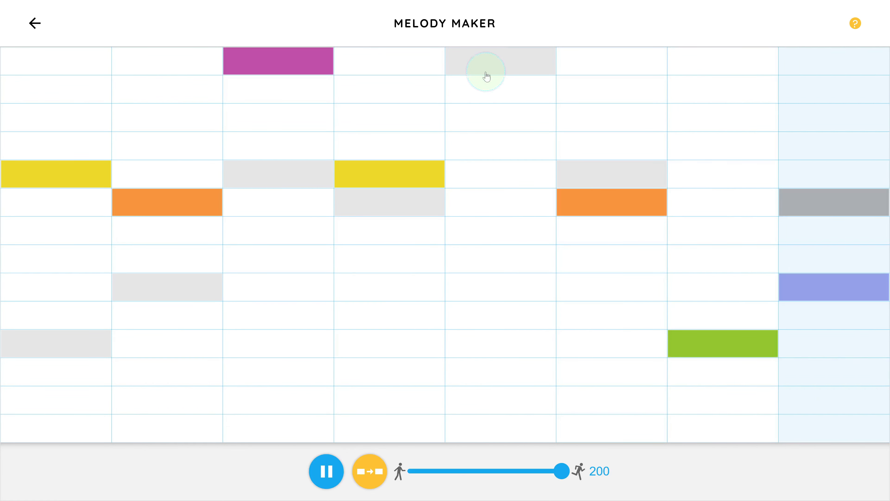
# Switch the echo notes off and back on while slowing the tempo to 162 and 131
pyautogui.click(388, 471)
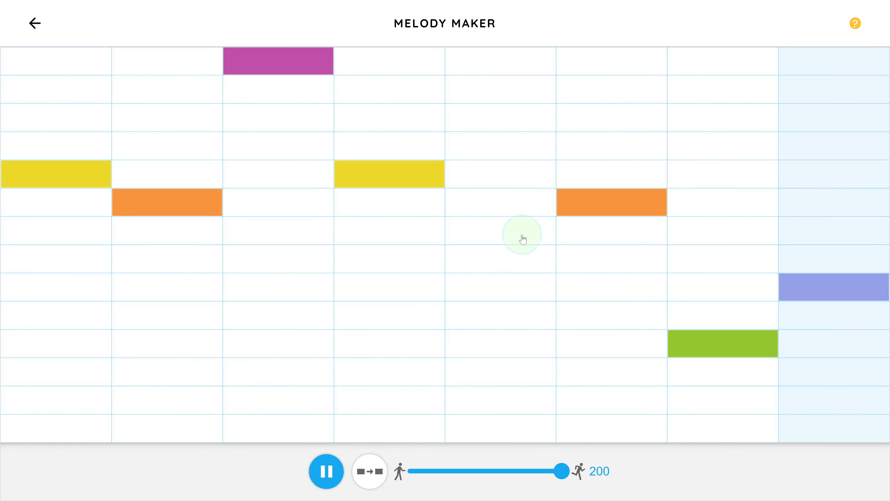
pyautogui.moveTo(565, 467); pyautogui.dragTo(518, 471)
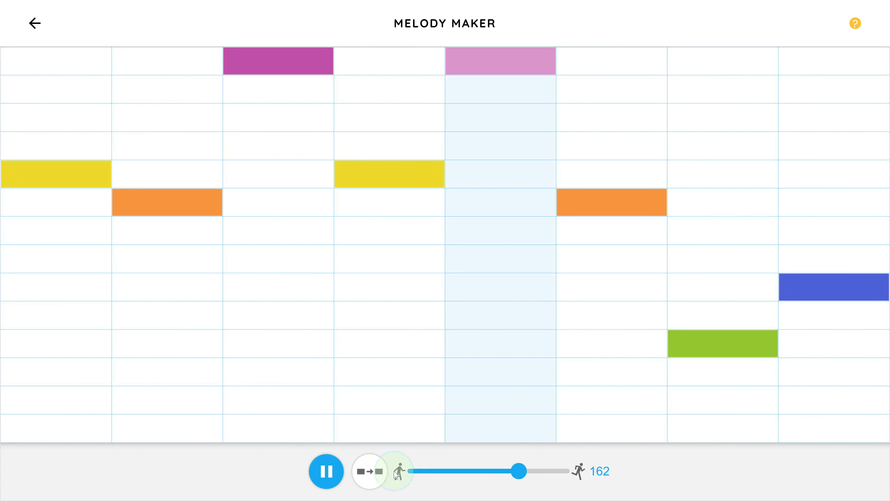
pyautogui.click(370, 470)
pyautogui.moveTo(515, 472); pyautogui.dragTo(484, 473)
# Move the fifth-column note through the third, second, third and fourth rows, slowing the tempo to 123 and 119
pyautogui.click(481, 122)
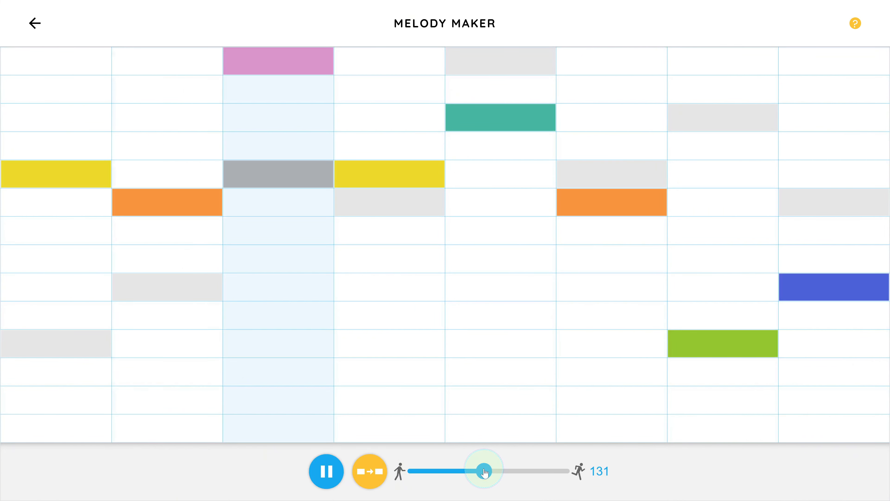
pyautogui.click(486, 101)
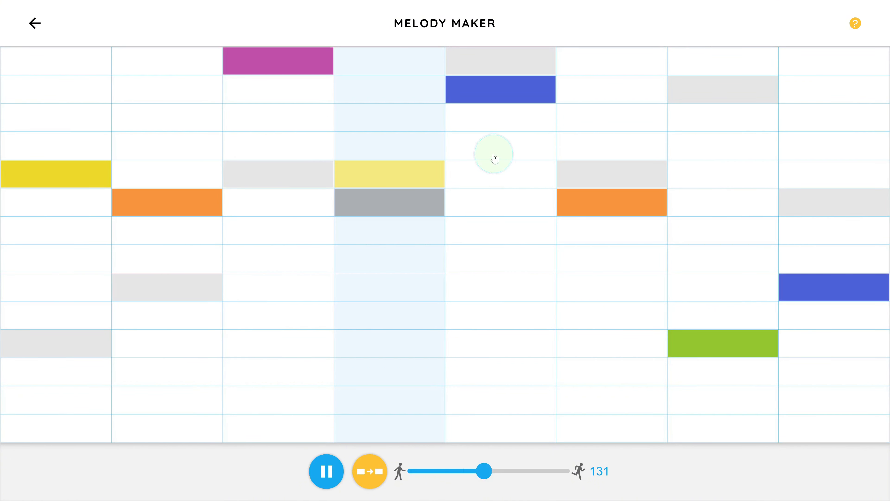
pyautogui.click(486, 127)
pyautogui.moveTo(485, 471); pyautogui.dragTo(474, 472)
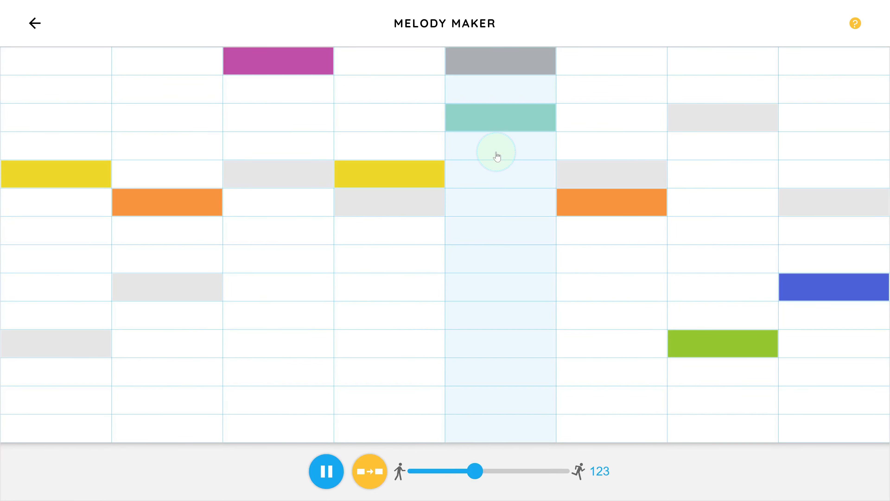
pyautogui.click(495, 152)
pyautogui.click(475, 471)
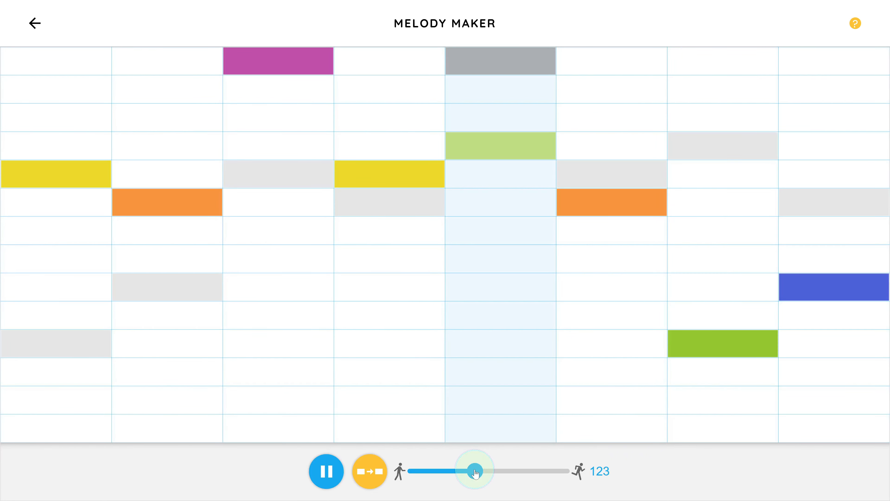
pyautogui.moveTo(473, 474); pyautogui.dragTo(469, 456)
# Lower the fifth-column note row by row from the fifth to the ninth row
pyautogui.click(502, 179)
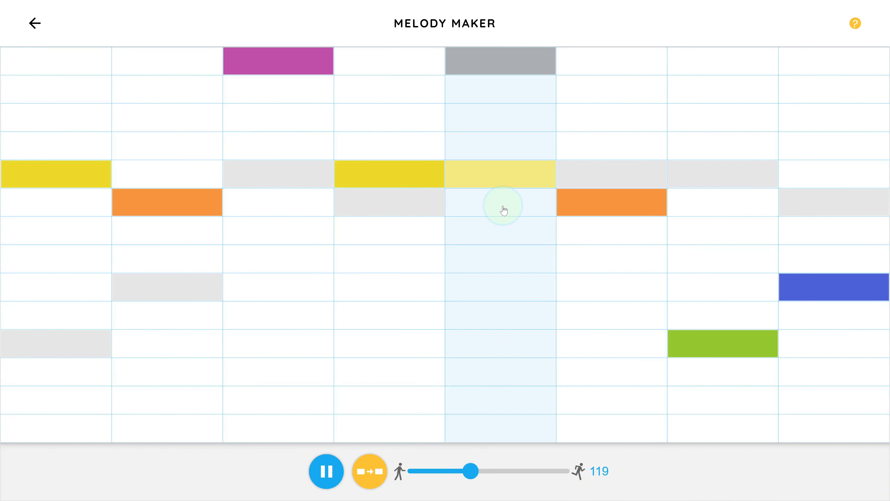
pyautogui.click(503, 209)
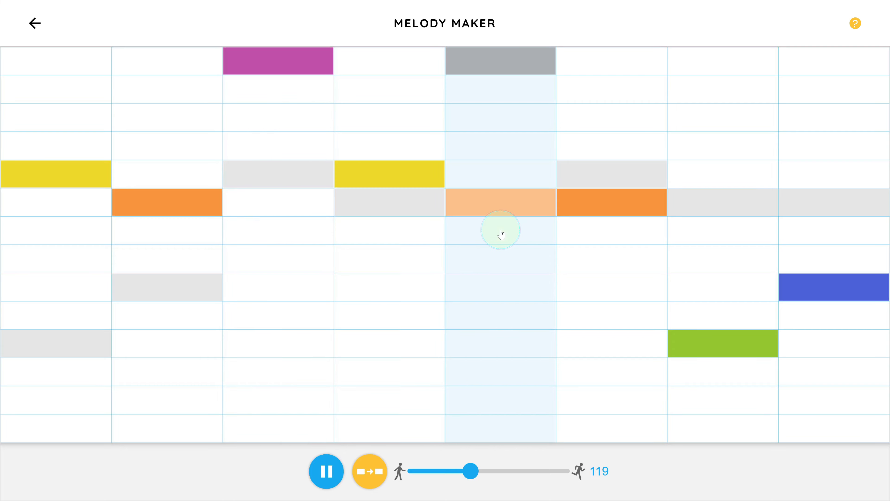
pyautogui.click(508, 232)
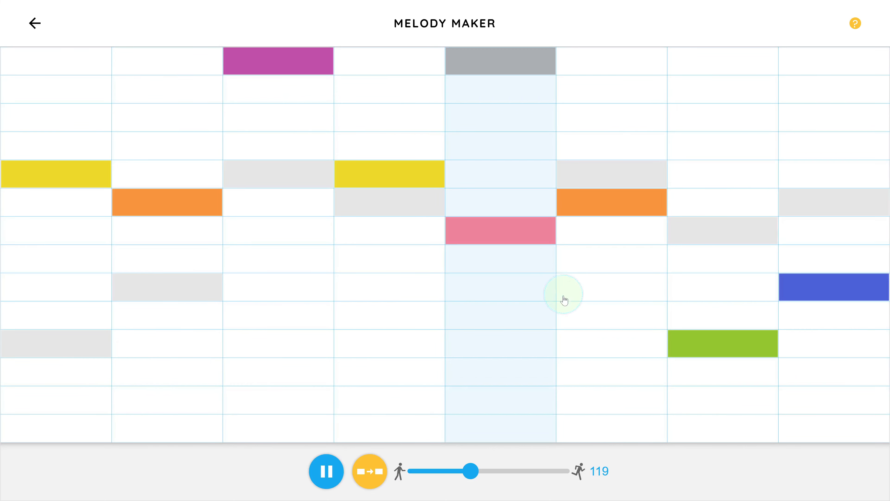
pyautogui.click(520, 262)
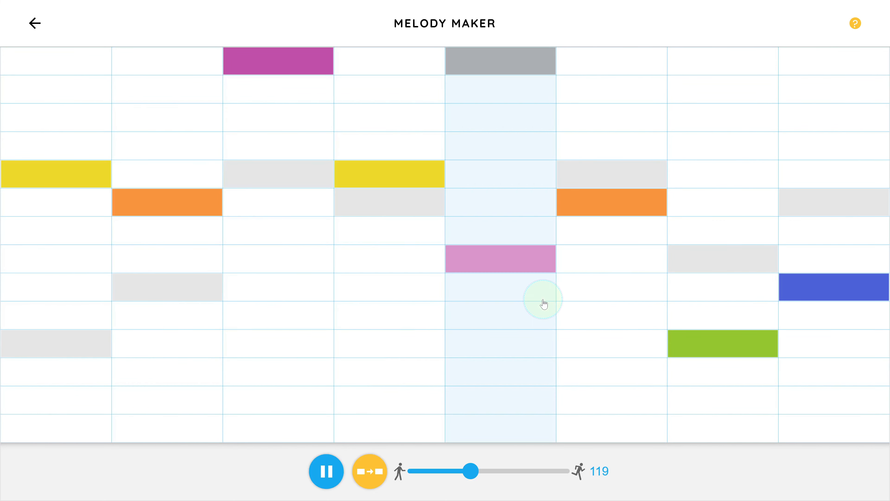
pyautogui.click(491, 291)
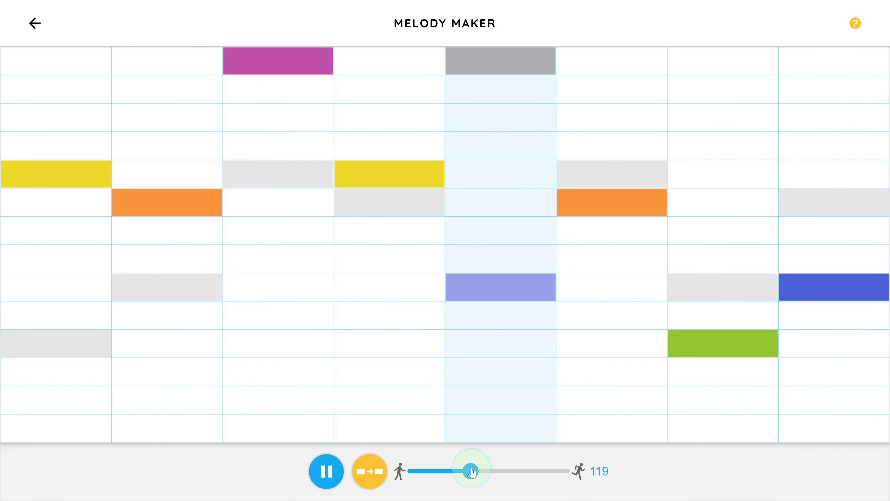
# Lower the fifth-column note to the tenth and eleventh rows, setting the tempo to 118 and 120
pyautogui.moveTo(472, 471); pyautogui.dragTo(470, 472)
pyautogui.click(503, 317)
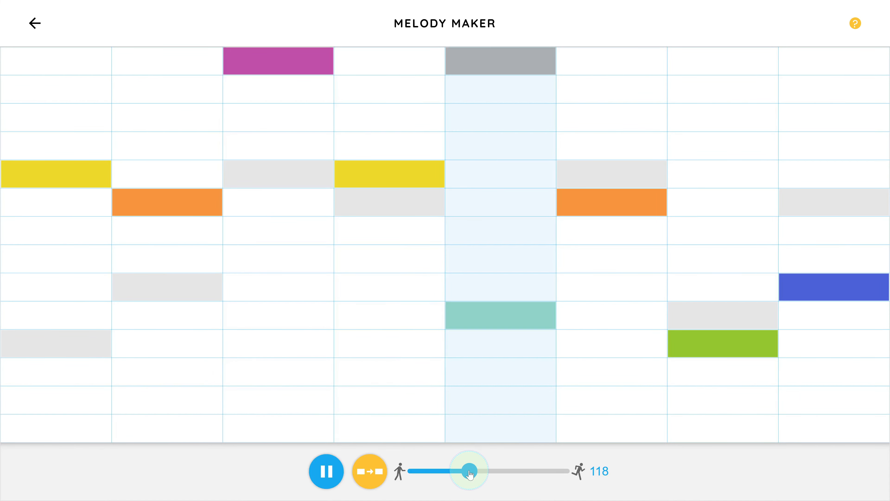
pyautogui.moveTo(469, 473); pyautogui.dragTo(472, 474)
pyautogui.click(505, 354)
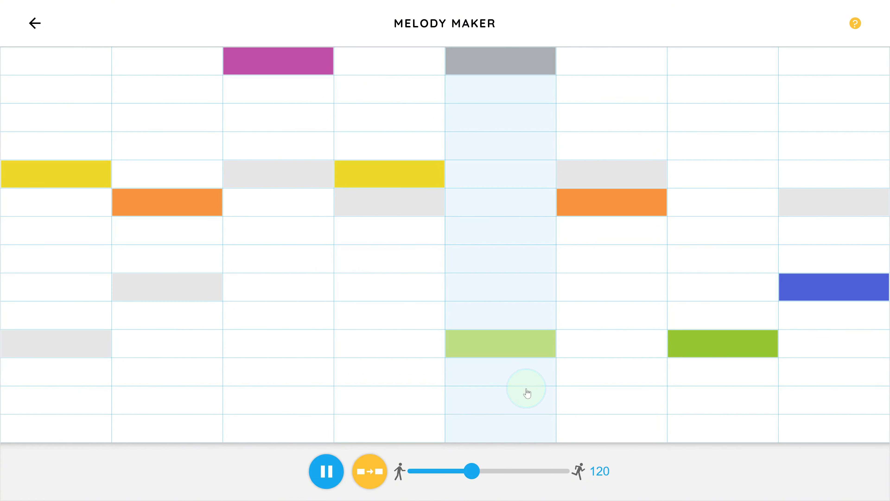
# Lower the fifth-column note through the twelfth, thirteenth and fourteenth rows and return it to the eleventh
pyautogui.click(516, 371)
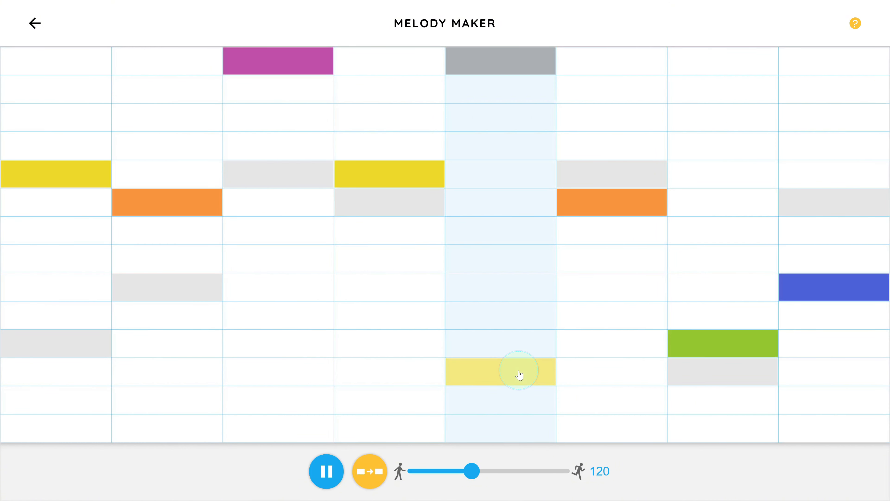
pyautogui.click(514, 398)
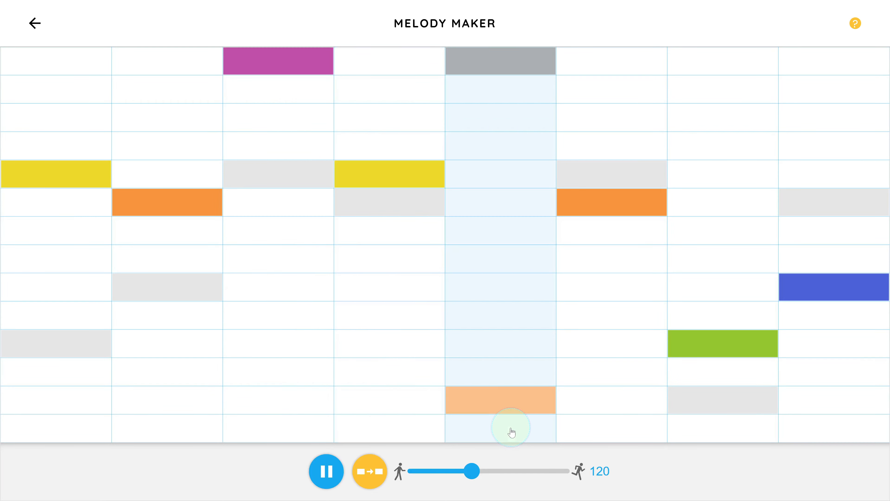
pyautogui.click(514, 434)
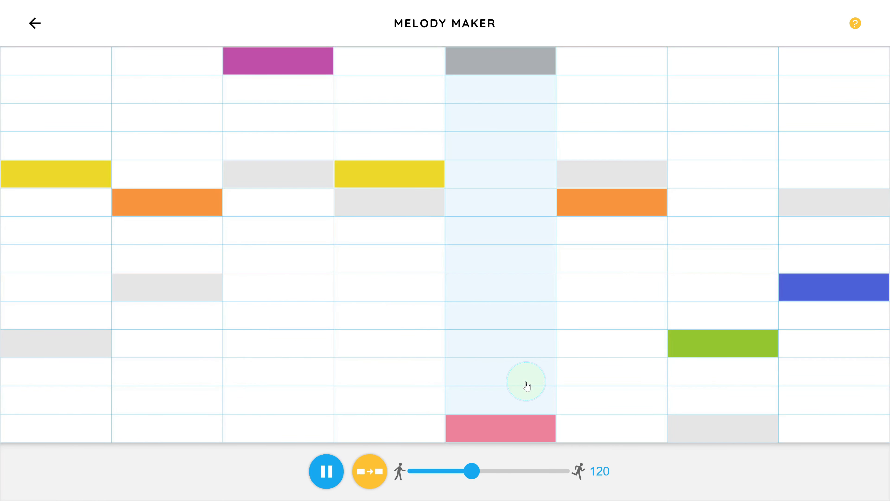
pyautogui.click(507, 351)
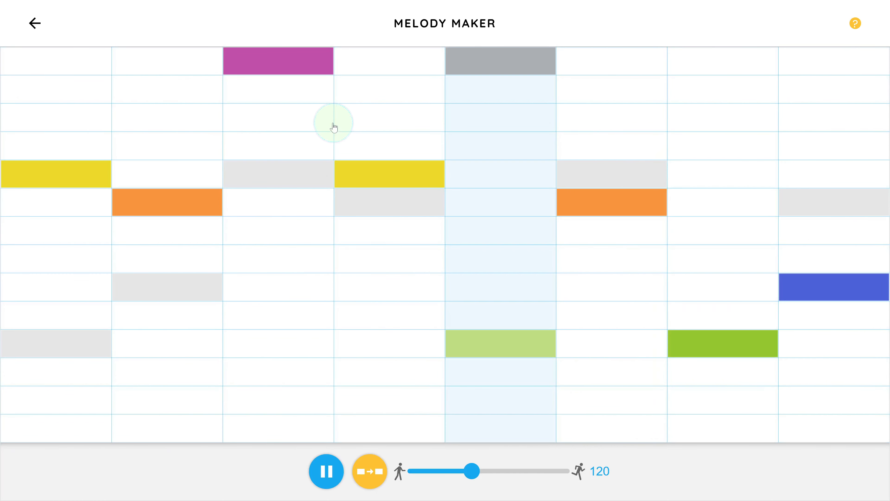
# Try the third-column note in the second, third, fourth and sixth rows, going back through the third row and ending on the fourth
pyautogui.click(282, 89)
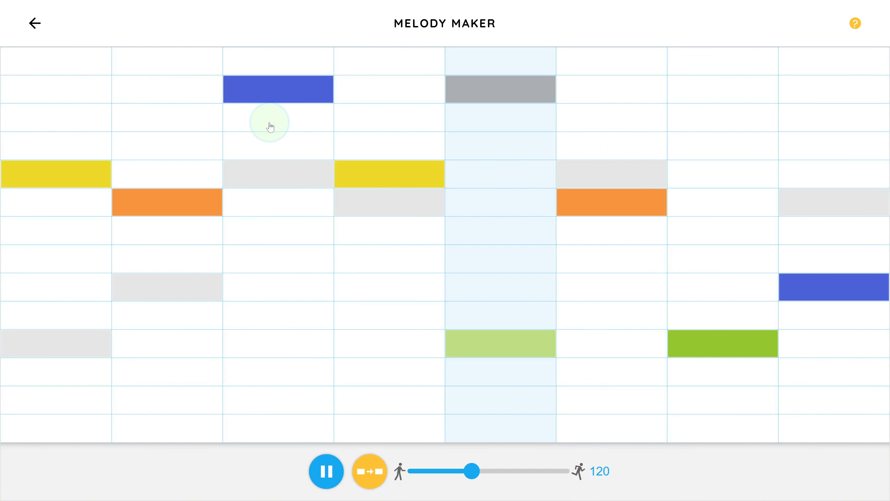
pyautogui.click(271, 127)
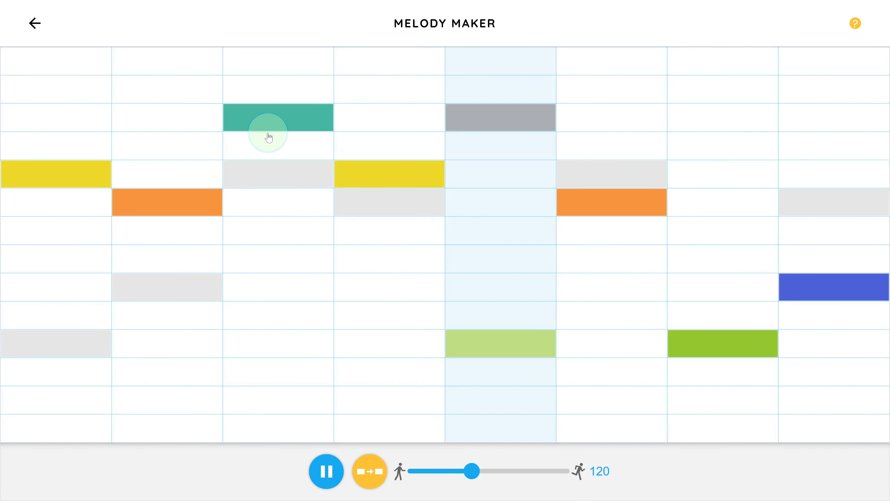
pyautogui.click(268, 143)
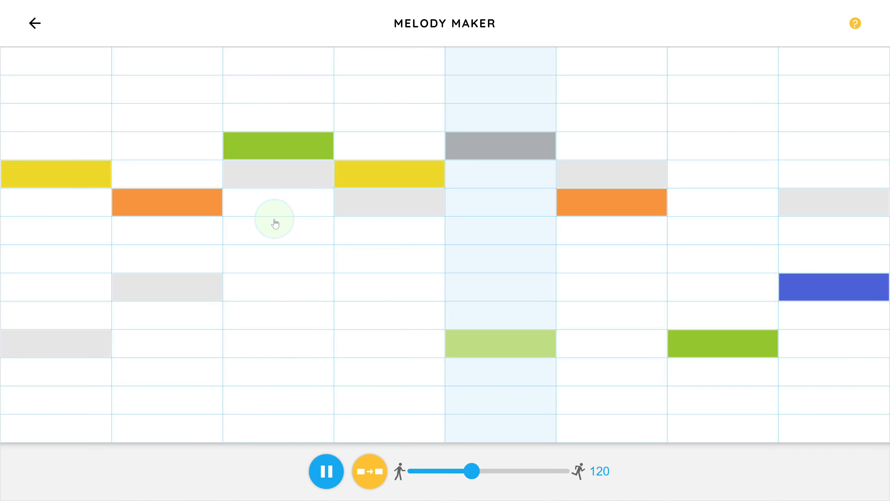
pyautogui.click(270, 205)
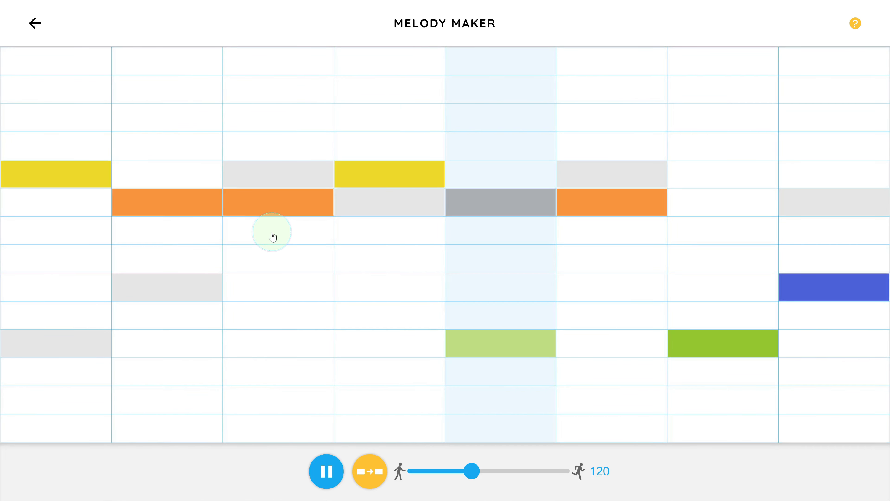
pyautogui.click(275, 155)
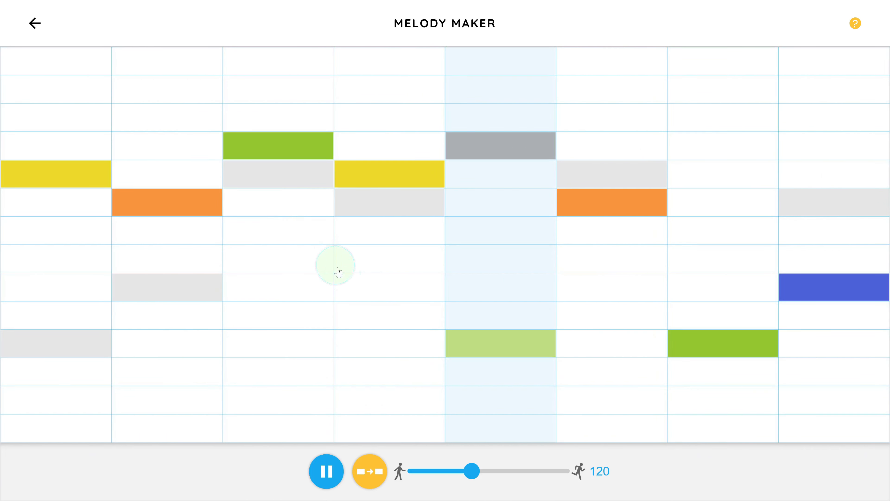
pyautogui.click(296, 123)
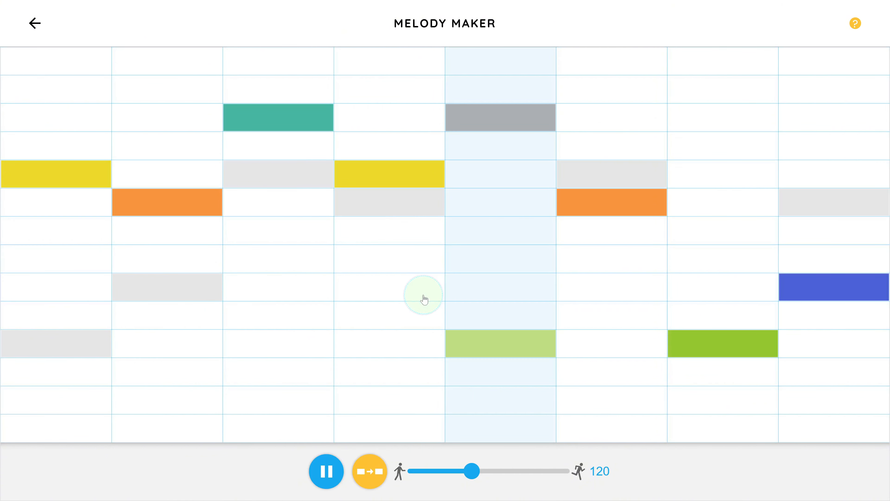
pyautogui.click(288, 148)
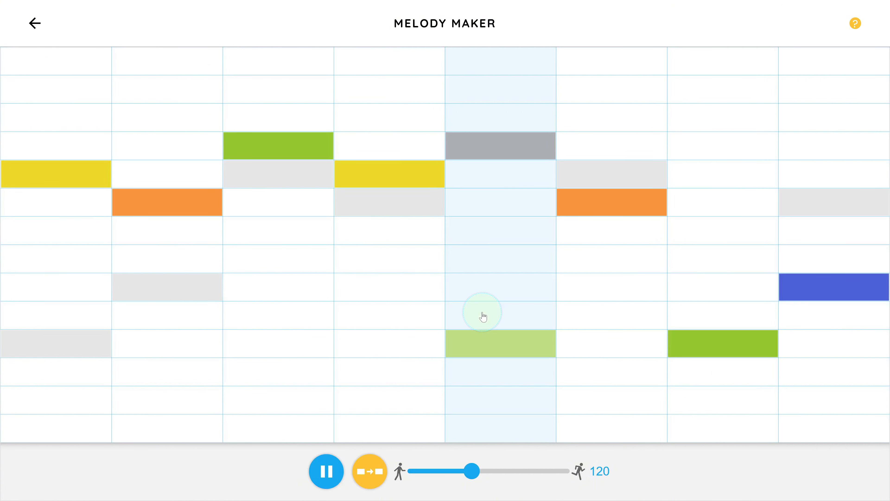
# Try the fifth-column note in the tenth, twelfth, thirteenth and seventh rows, ending on the eighth
pyautogui.click(483, 315)
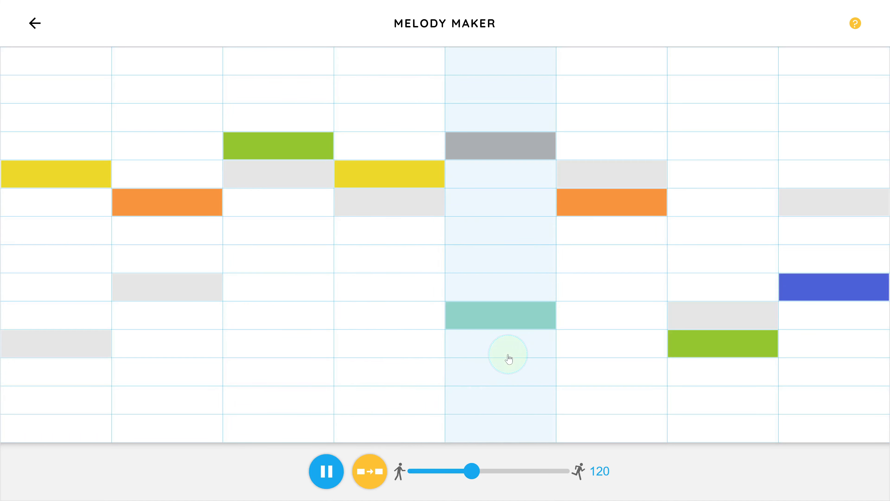
pyautogui.click(517, 367)
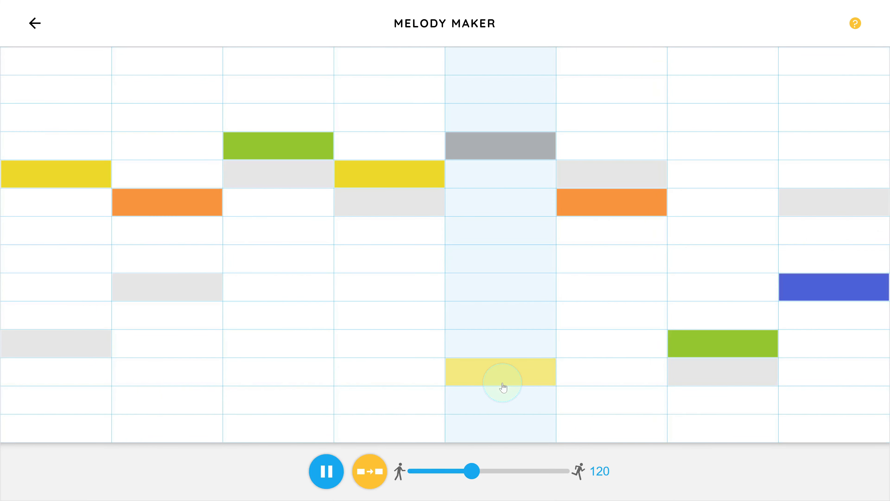
pyautogui.click(523, 406)
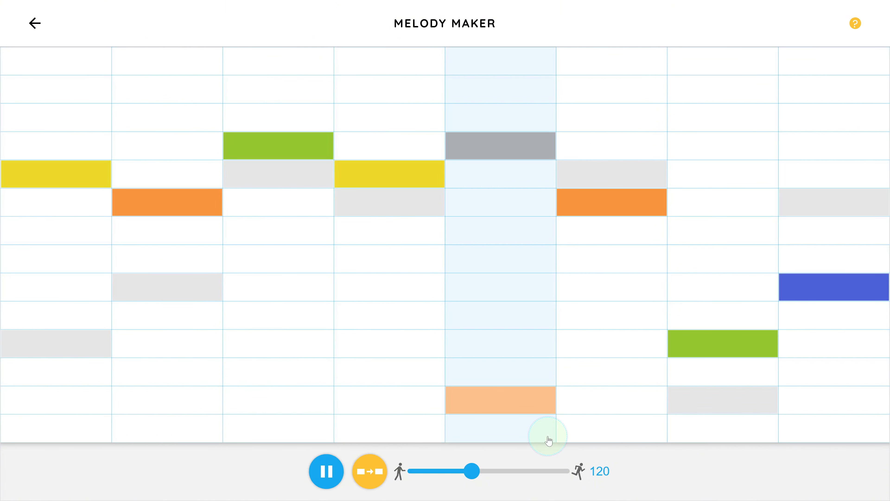
pyautogui.click(504, 236)
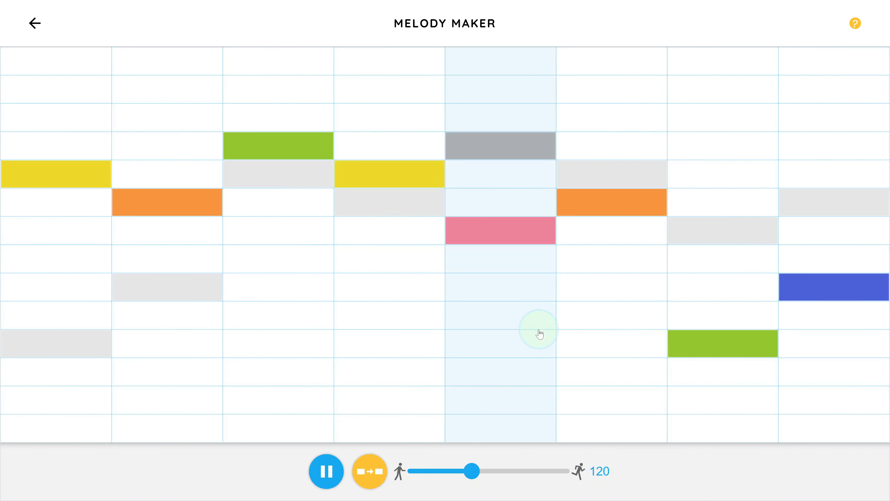
pyautogui.click(515, 262)
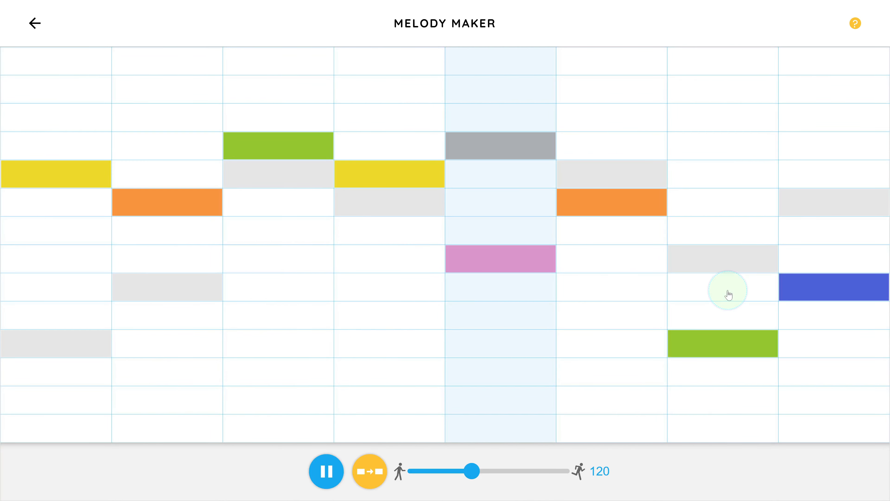
# Move the seventh-column note to the ninth and sixth rows, clear it and place it in the eighth row
pyautogui.click(729, 294)
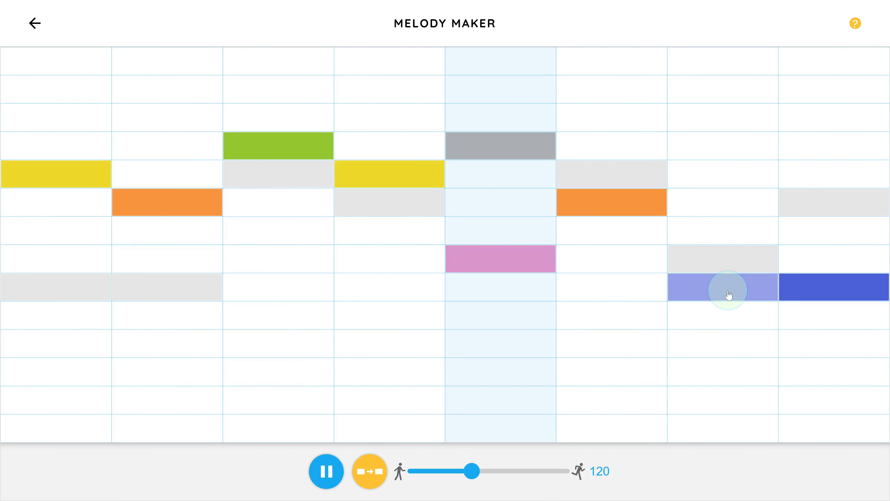
pyautogui.click(717, 205)
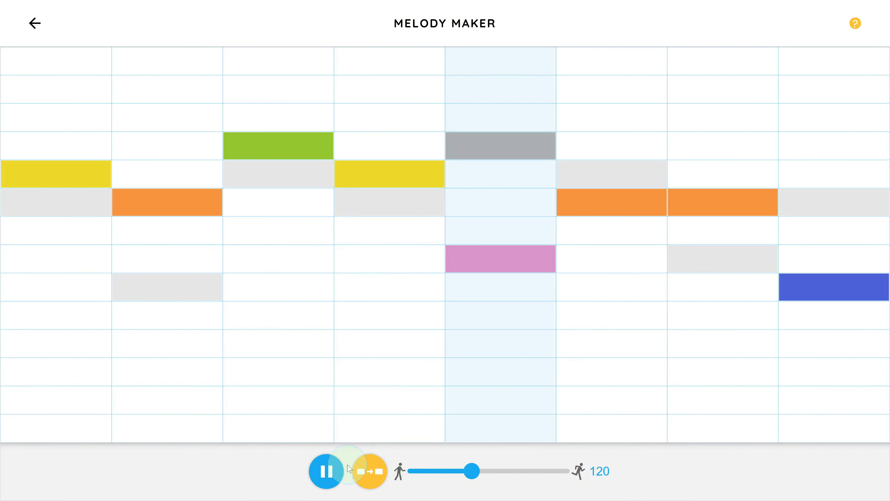
pyautogui.click(328, 471)
pyautogui.click(711, 205)
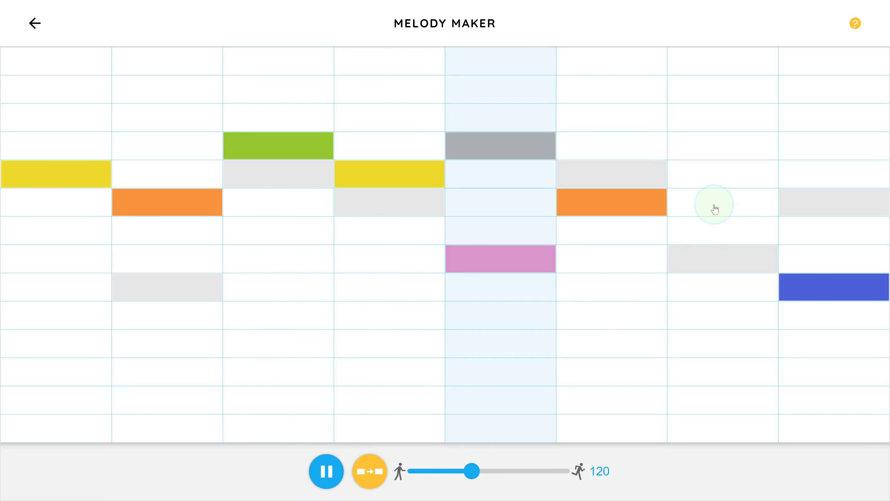
pyautogui.click(680, 265)
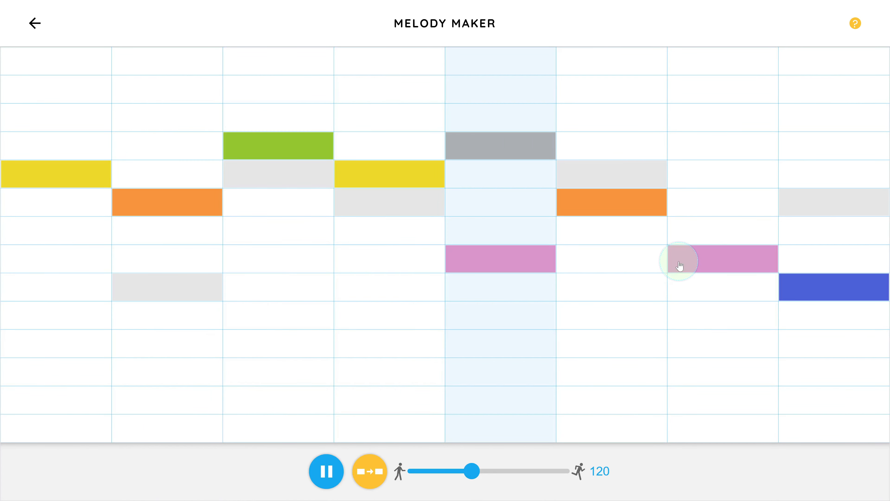
# Clear the seventh-column note in the eighth row, and pause the melody with the echo mode turned off
pyautogui.click(703, 268)
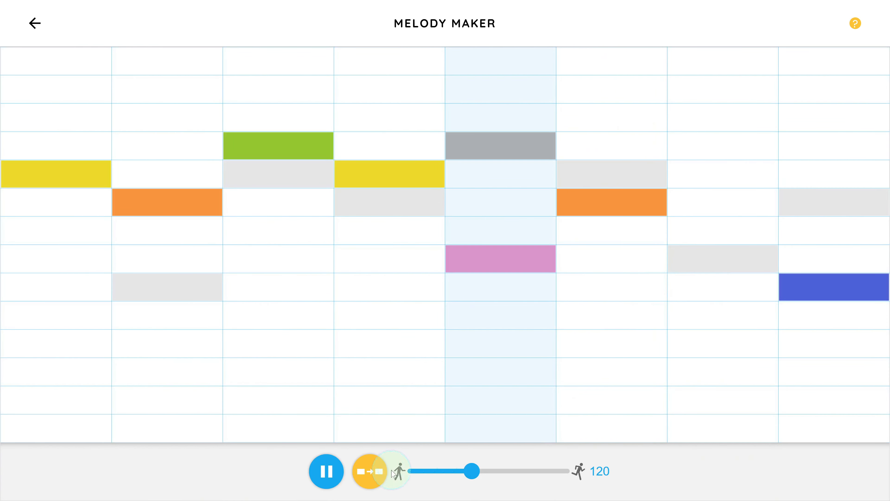
pyautogui.click(381, 476)
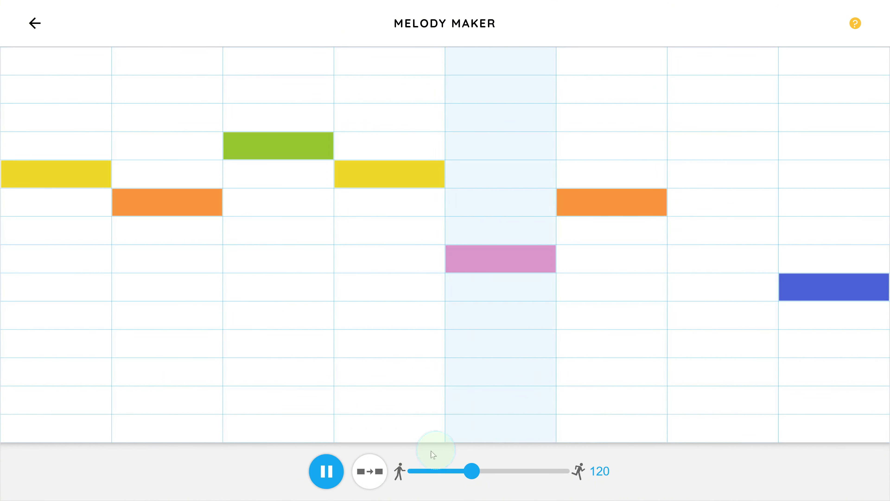
pyautogui.click(328, 471)
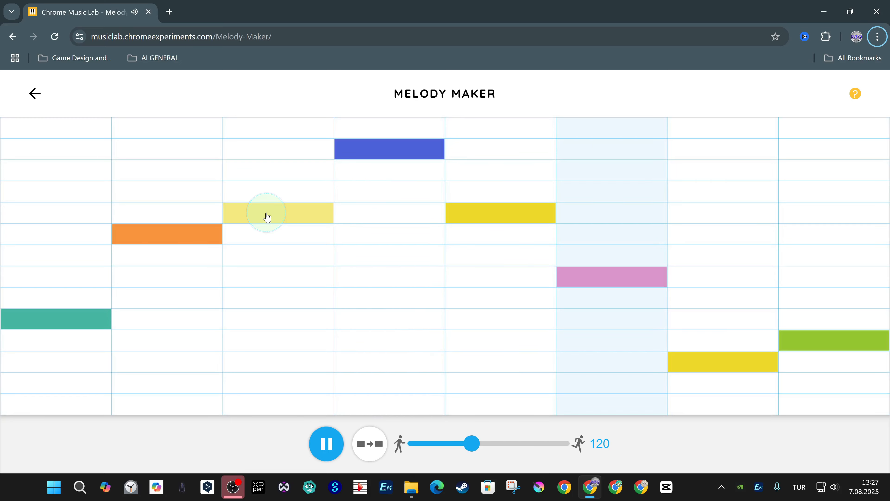
# Move the third-column note to the sixth row and try the fifth-column note in the sixth, third, fourth and fifth rows, ending on the third
pyautogui.click(271, 172)
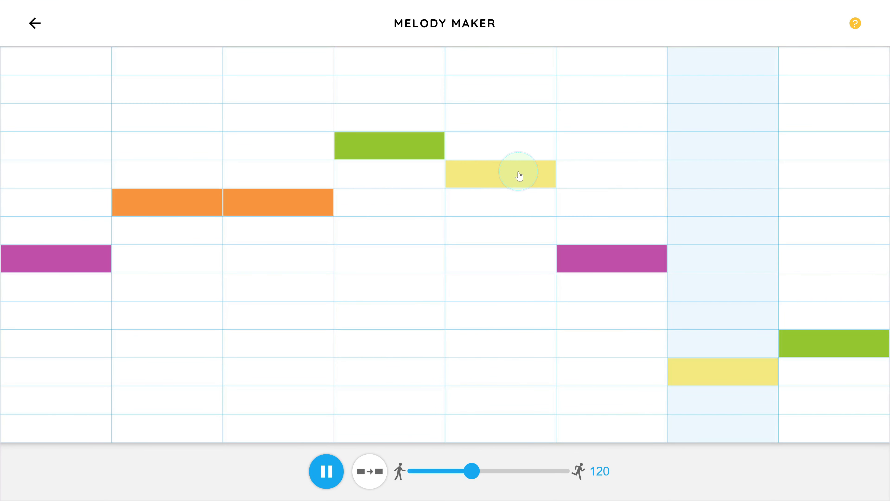
pyautogui.click(513, 197)
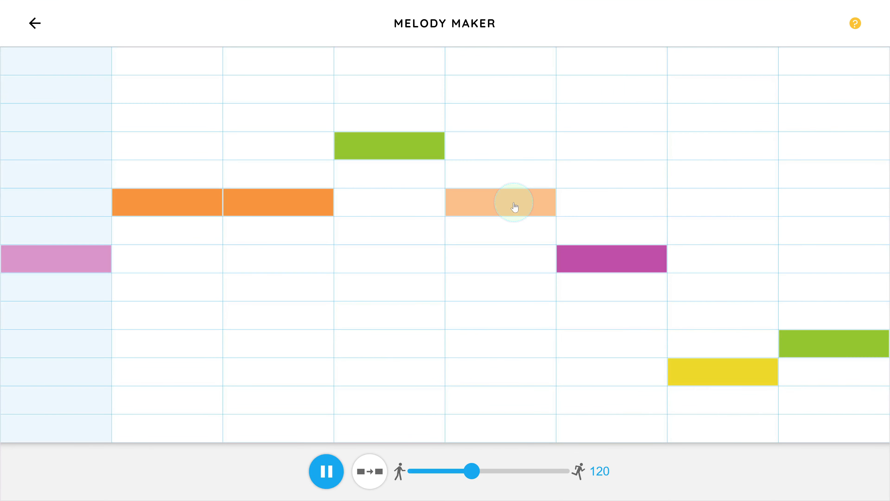
pyautogui.click(512, 119)
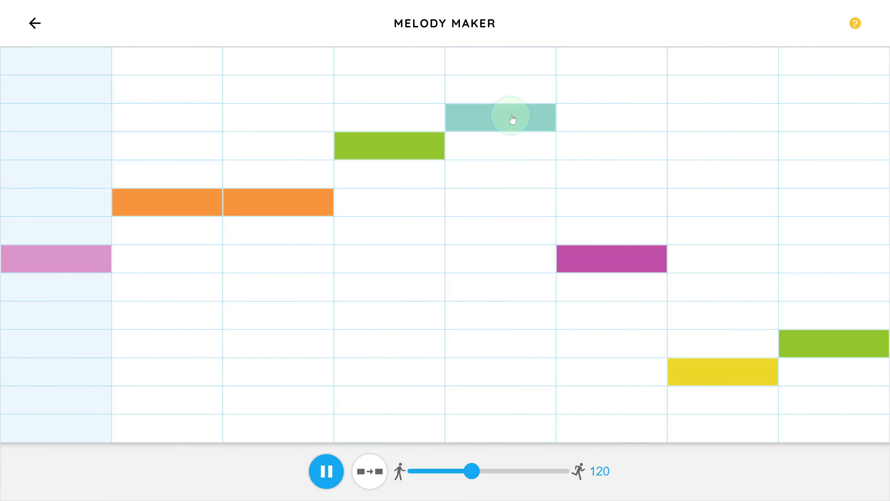
pyautogui.click(511, 145)
pyautogui.click(505, 167)
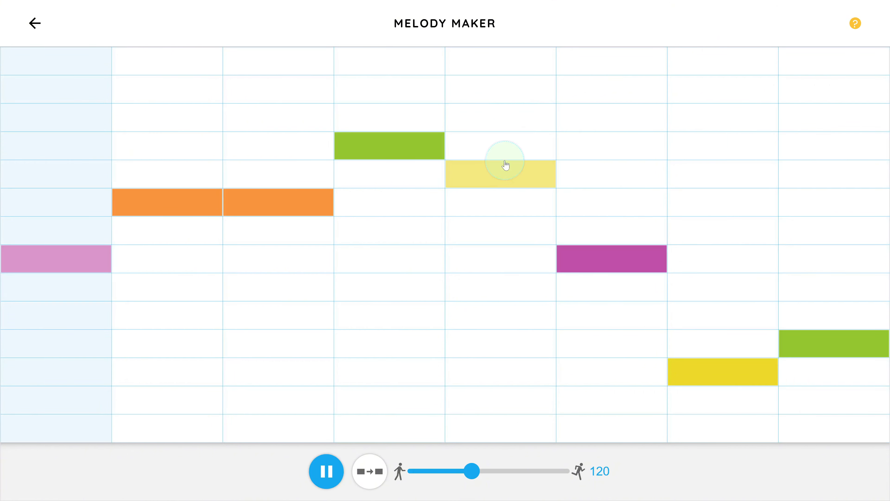
pyautogui.click(511, 119)
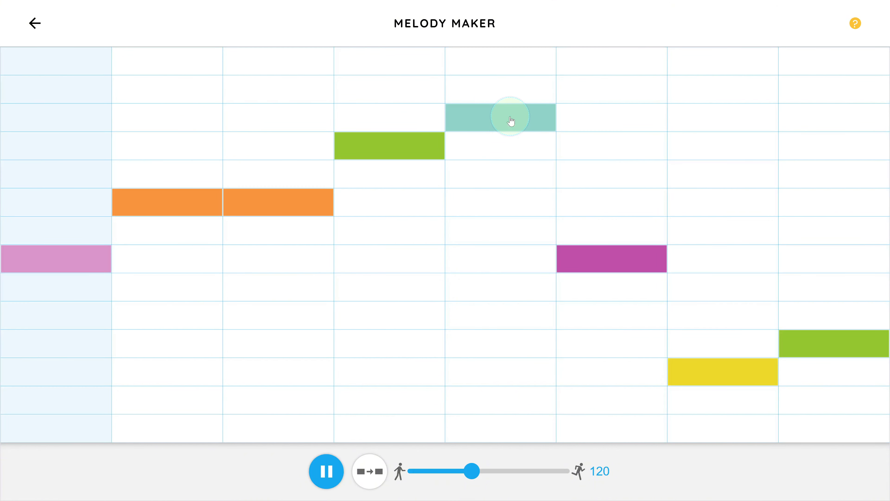
# Lower the fifth-column note through the fourth row to the fifth, and the sixth-column note through the fifth, sixth and seventh rows to the eighth
pyautogui.click(591, 168)
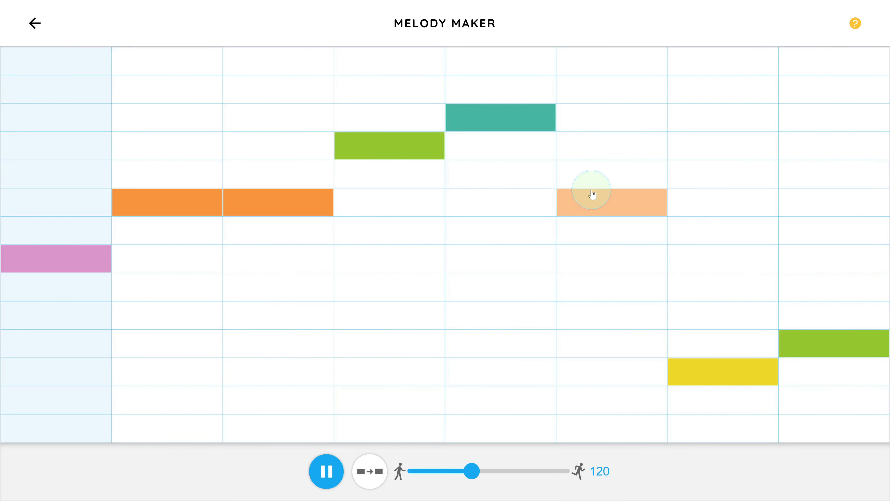
pyautogui.click(491, 154)
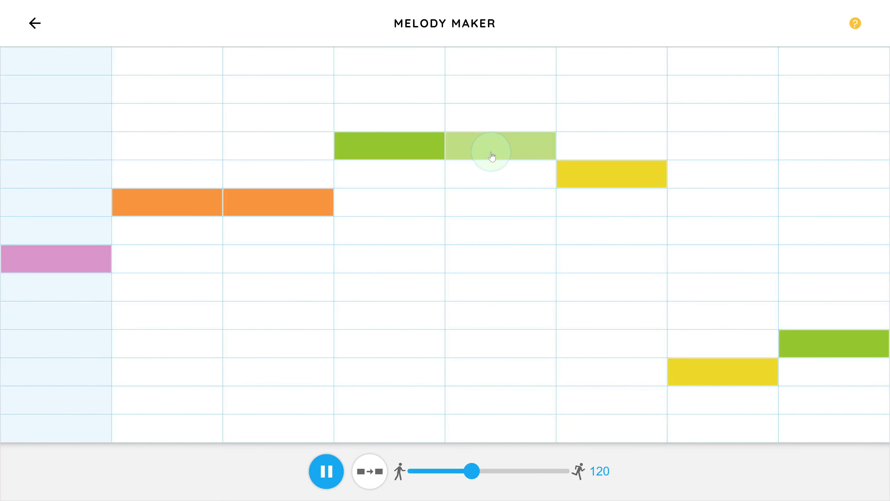
pyautogui.click(496, 175)
pyautogui.click(582, 195)
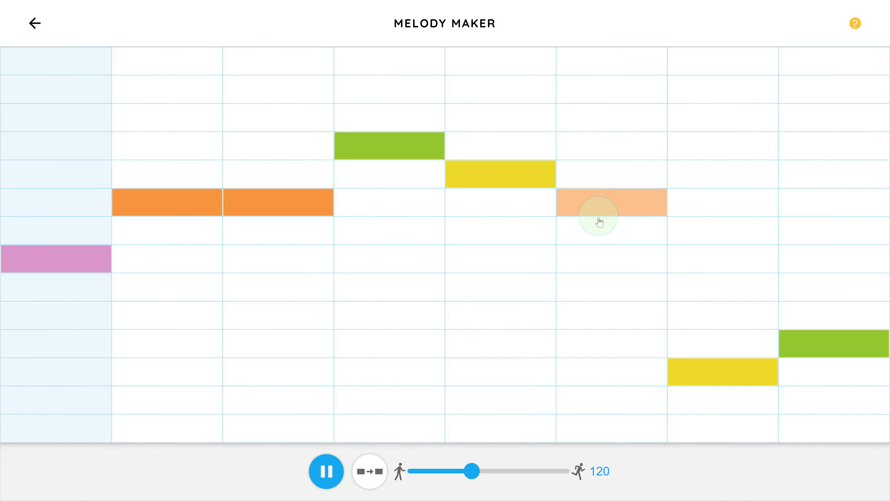
pyautogui.click(601, 231)
pyautogui.click(604, 252)
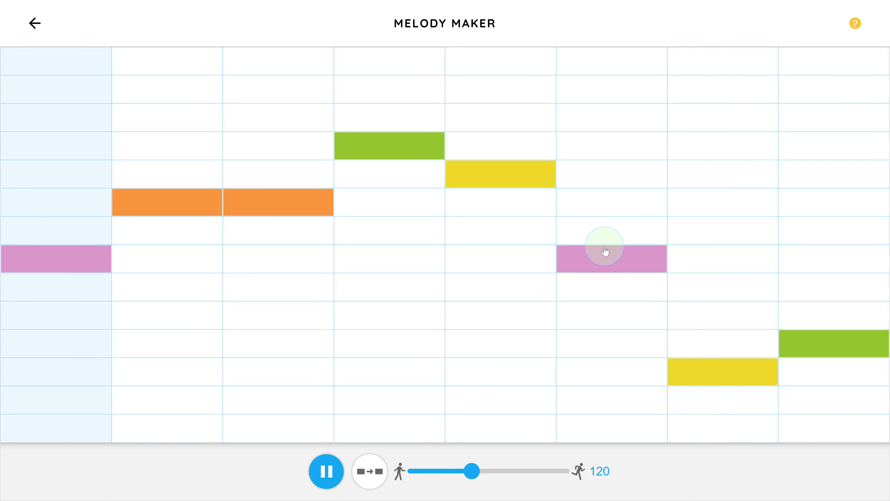
# Move the seventh-column note to the eighth and ninth rows, and lower the eighth-column note from the ninth row step by step to the twelfth
pyautogui.click(707, 264)
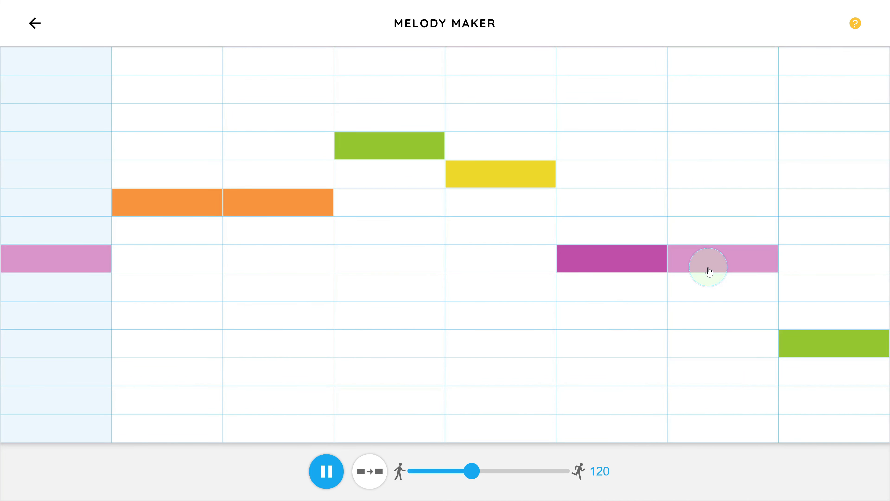
pyautogui.click(708, 282)
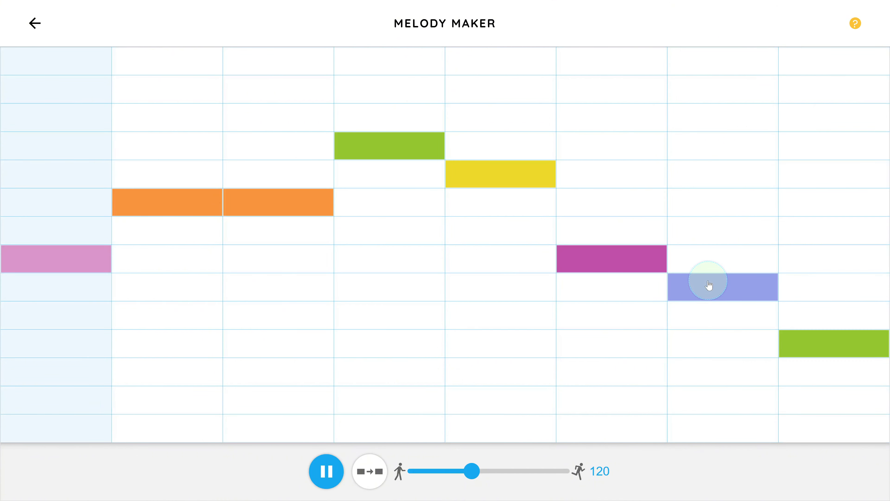
pyautogui.click(808, 294)
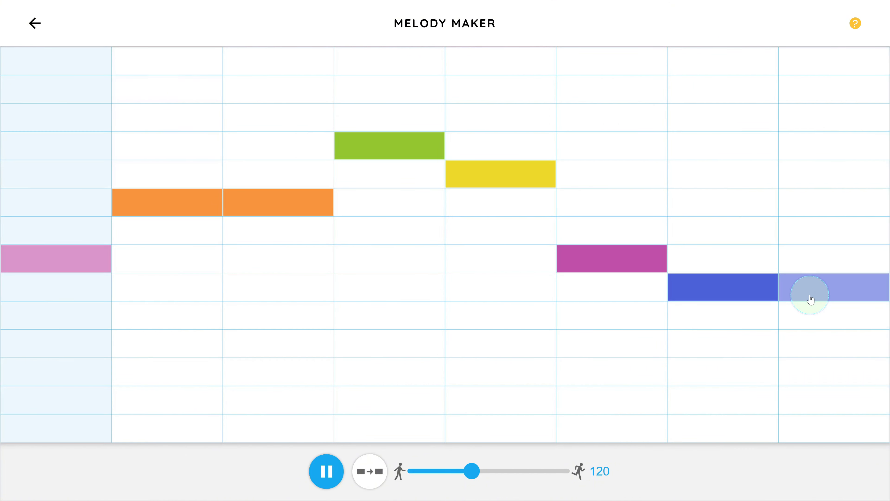
pyautogui.click(813, 316)
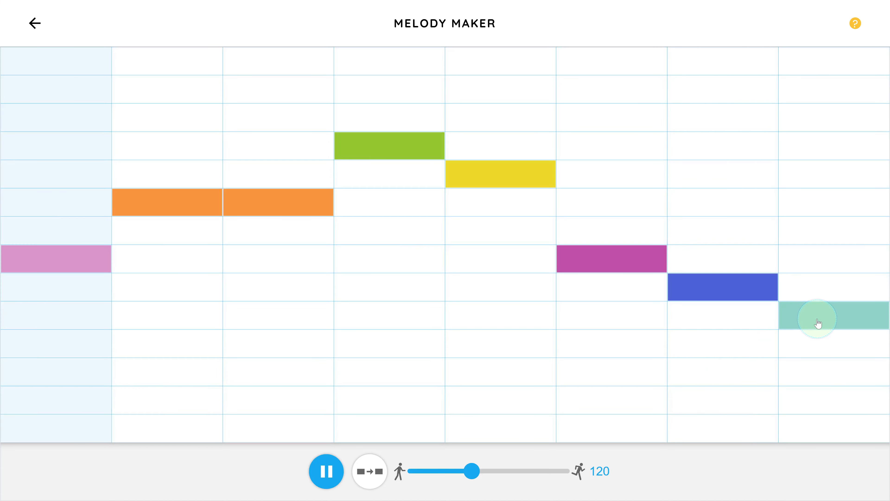
pyautogui.click(819, 343)
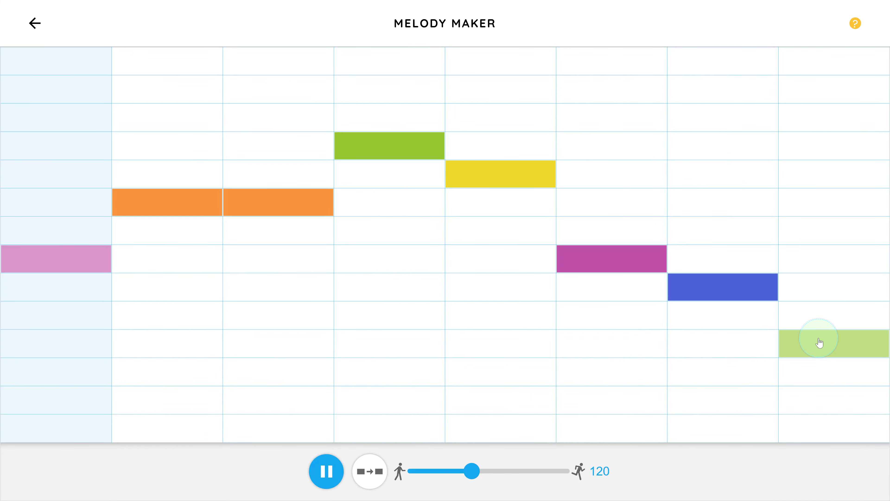
pyautogui.click(821, 365)
# Alternate the seventh-column note between the eleventh and tenth rows, ending on the tenth, and move the sixth-column note to the ninth row
pyautogui.click(769, 351)
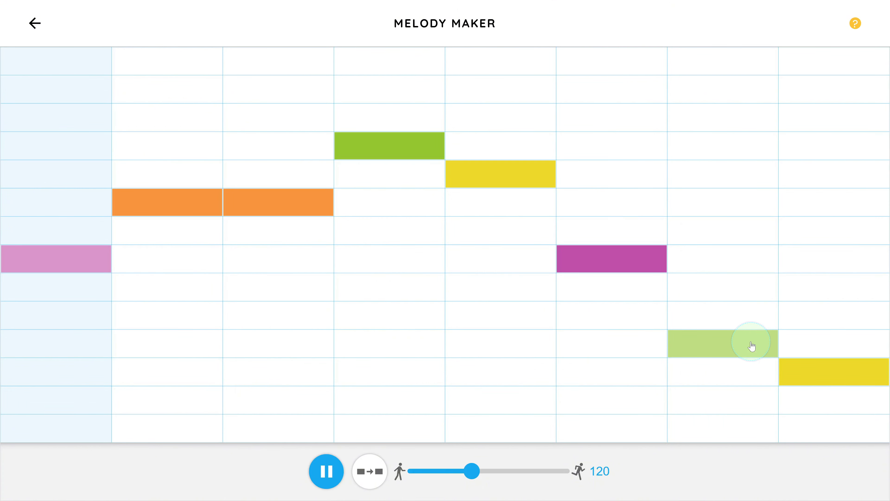
pyautogui.click(717, 327)
pyautogui.click(717, 332)
pyautogui.click(714, 327)
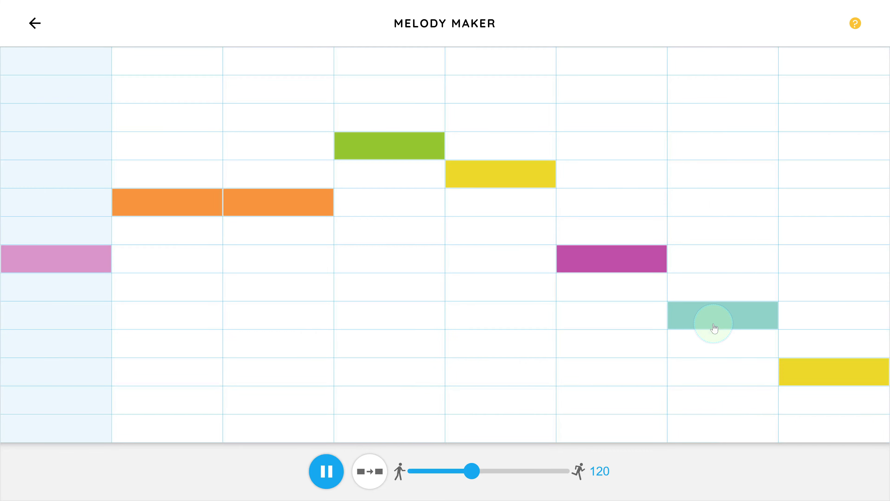
pyautogui.click(647, 296)
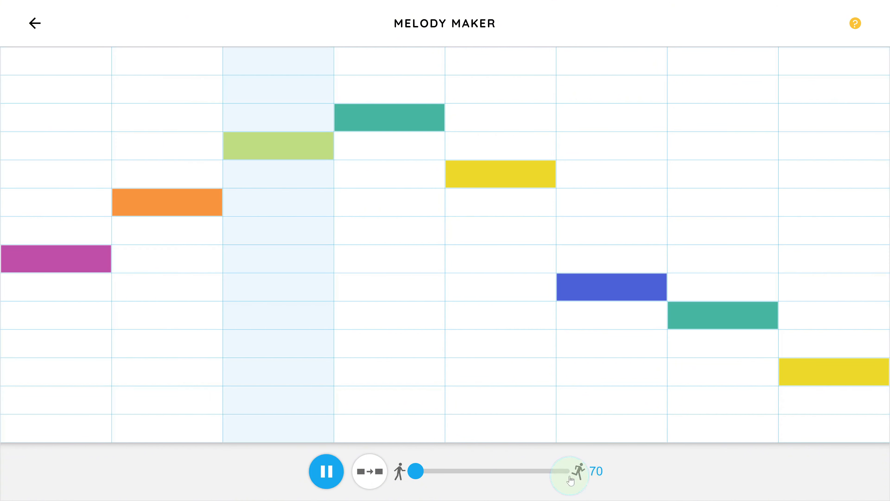
# Turn on the echo mode and set the tempo to 120
pyautogui.click(373, 479)
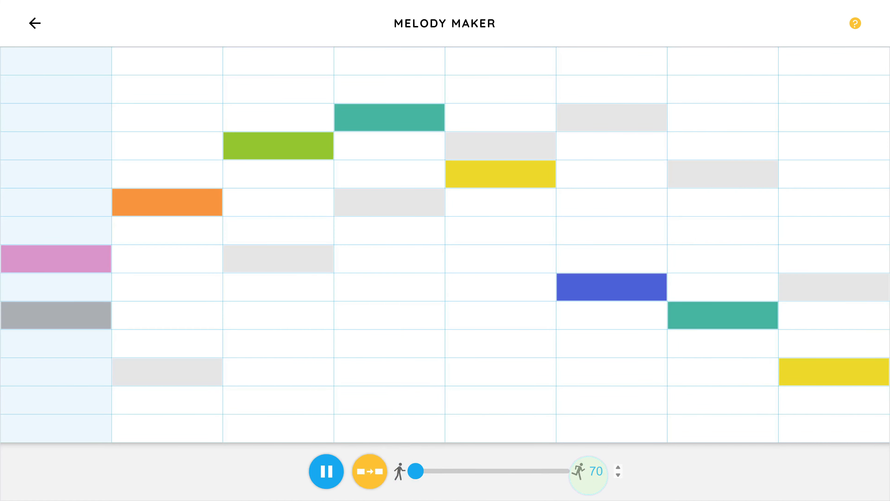
pyautogui.click(601, 471)
pyautogui.write('12')
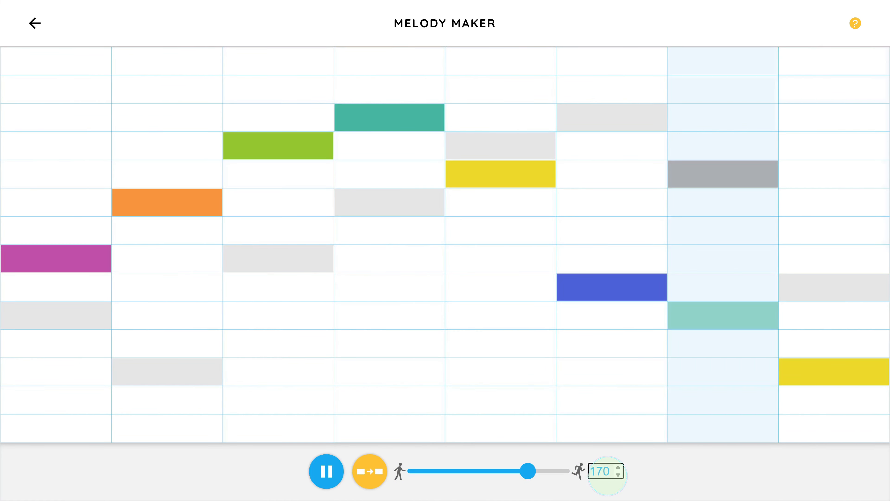
pyautogui.press('Delete')
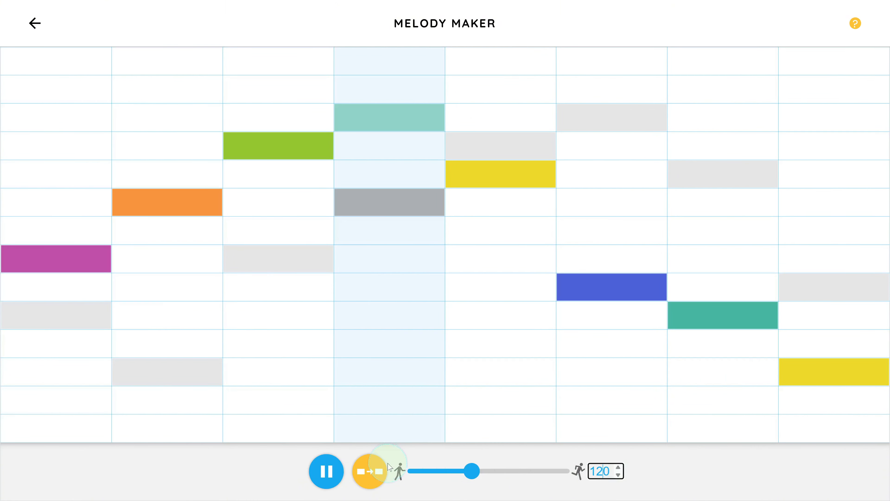
pyautogui.click(379, 471)
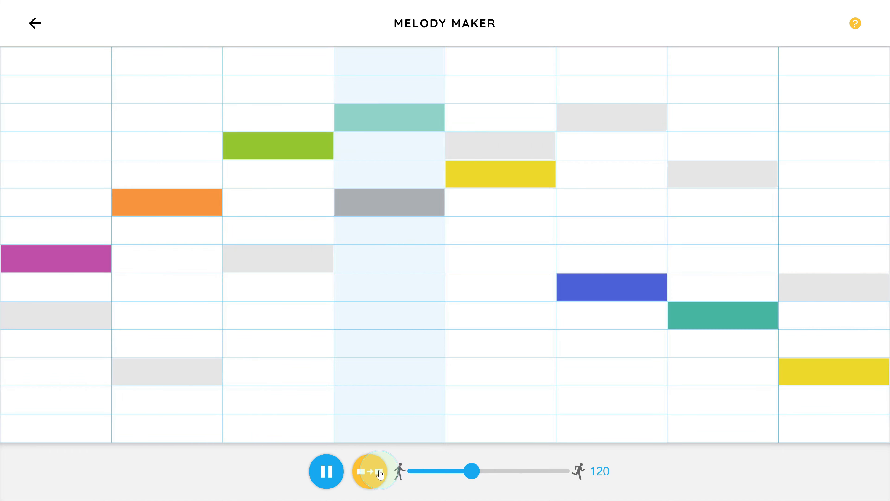
# Try the third-column note in the eighth and fifth rows, and the eighth-column note in the sixth and second rows
pyautogui.click(285, 263)
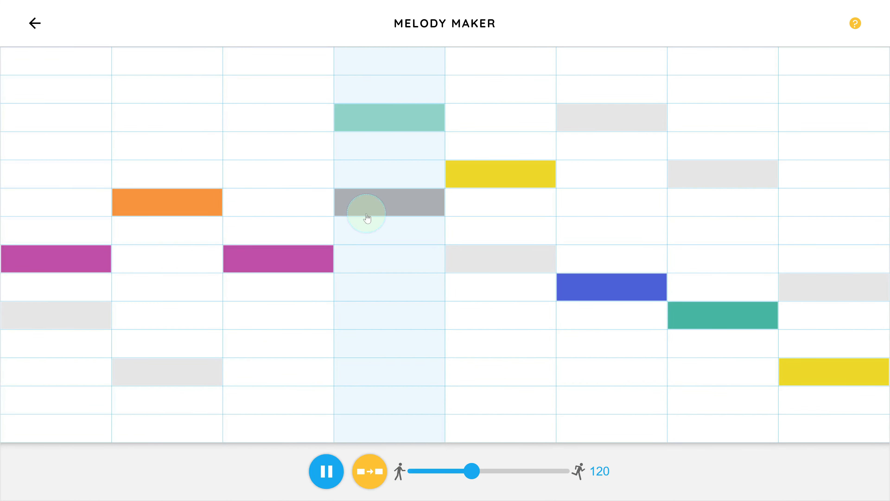
pyautogui.click(277, 186)
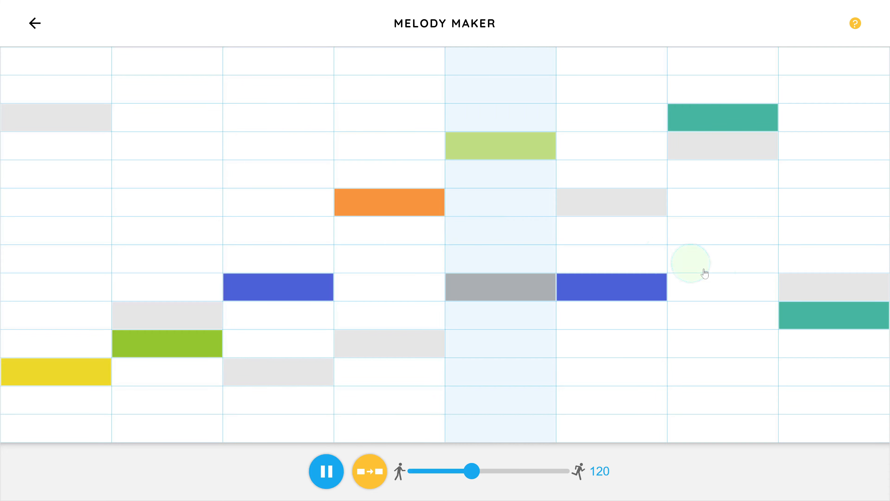
pyautogui.click(827, 199)
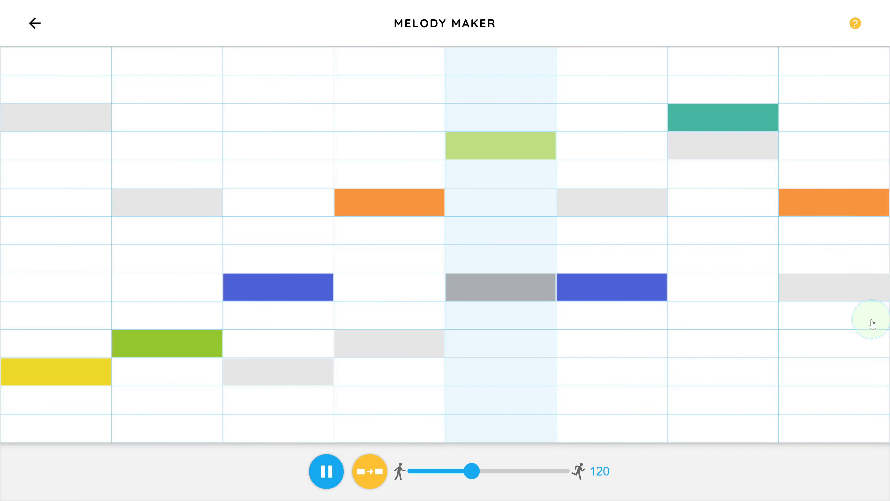
pyautogui.click(835, 87)
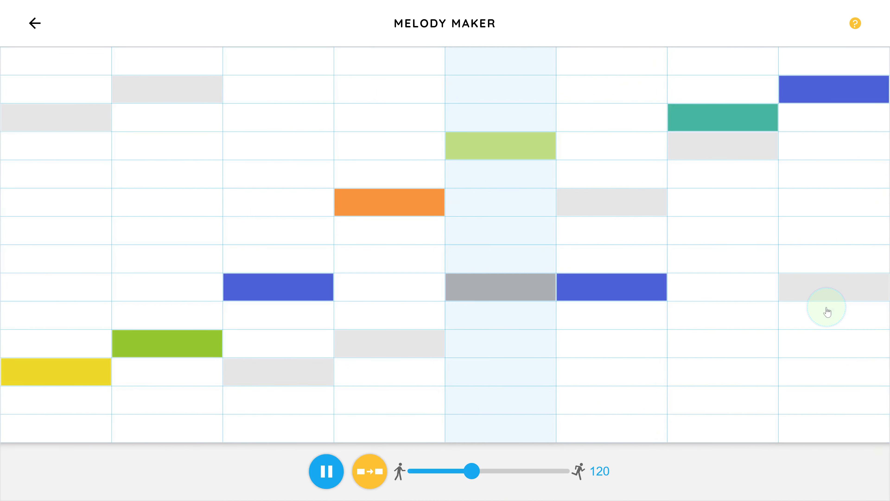
# Clear the sixth-column note and place it again in the ninth row
pyautogui.click(573, 287)
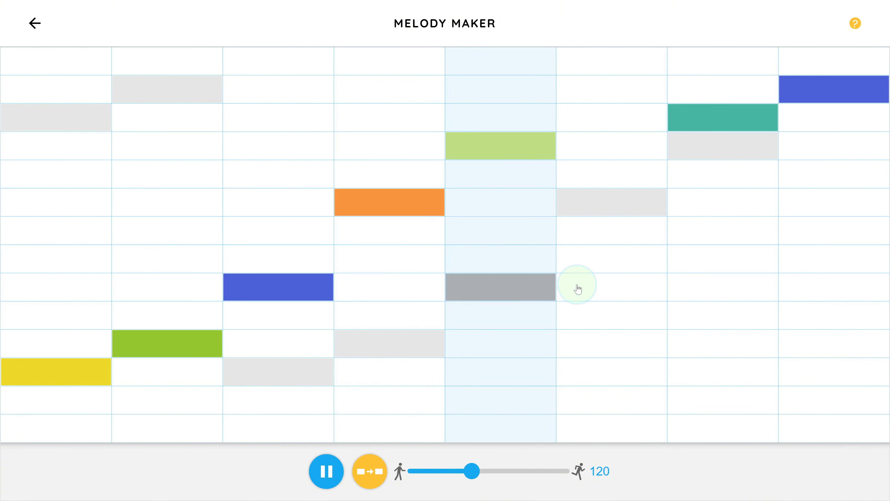
pyautogui.rightClick(577, 286)
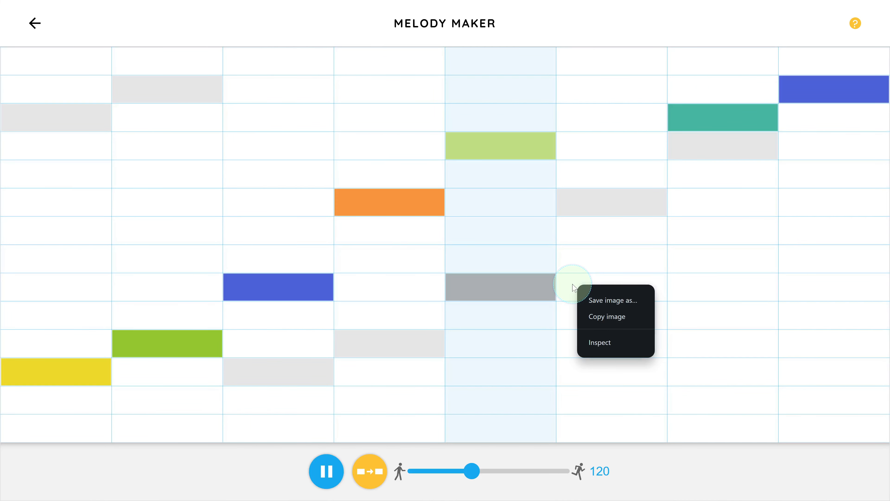
pyautogui.click(573, 288)
pyautogui.click(573, 288)
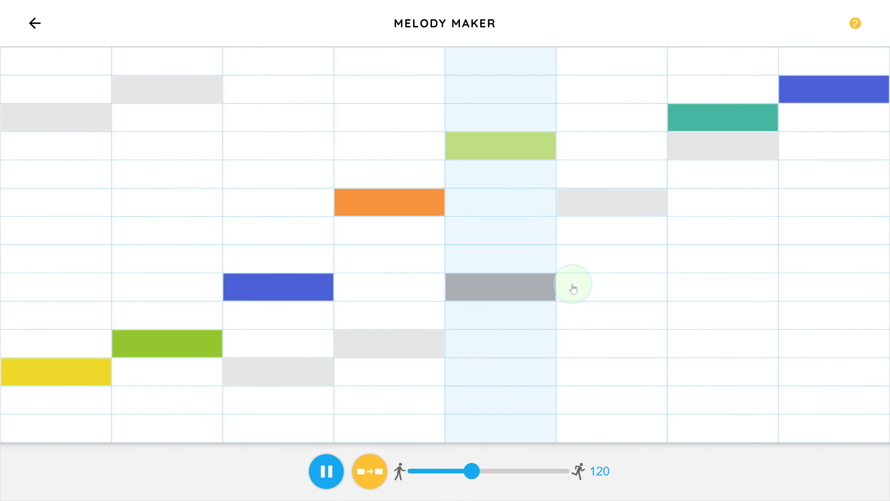
pyautogui.click(573, 288)
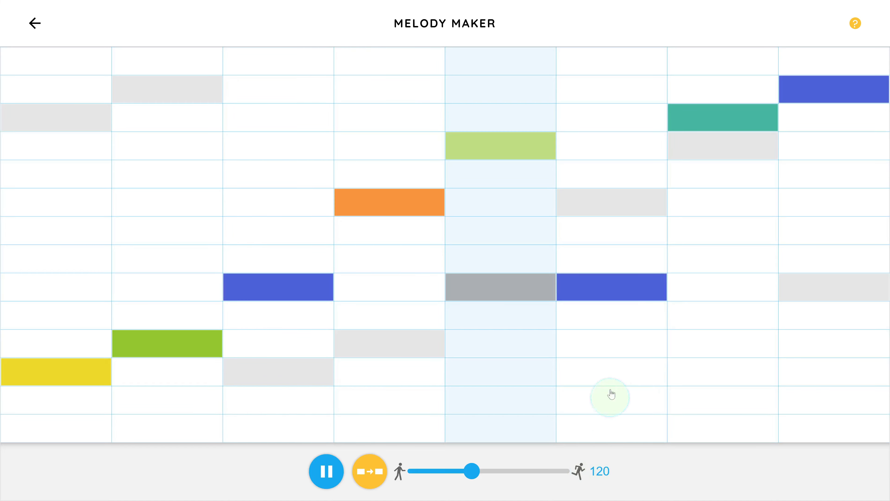
# Try the sixth-column note in the sixth row, return it to the ninth row and clear it
pyautogui.click(595, 209)
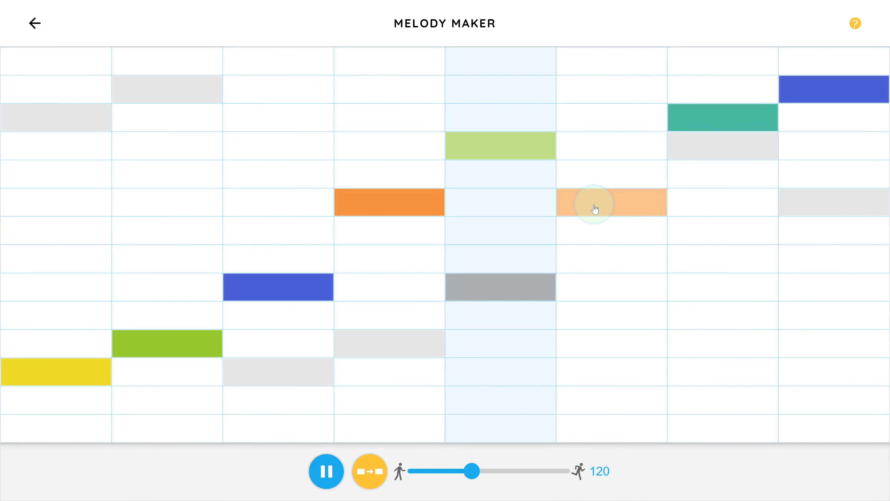
pyautogui.click(602, 284)
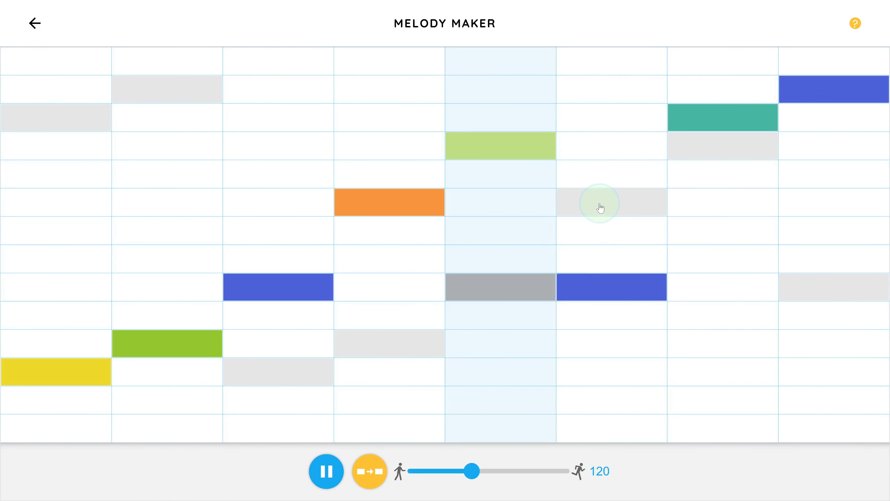
pyautogui.click(596, 290)
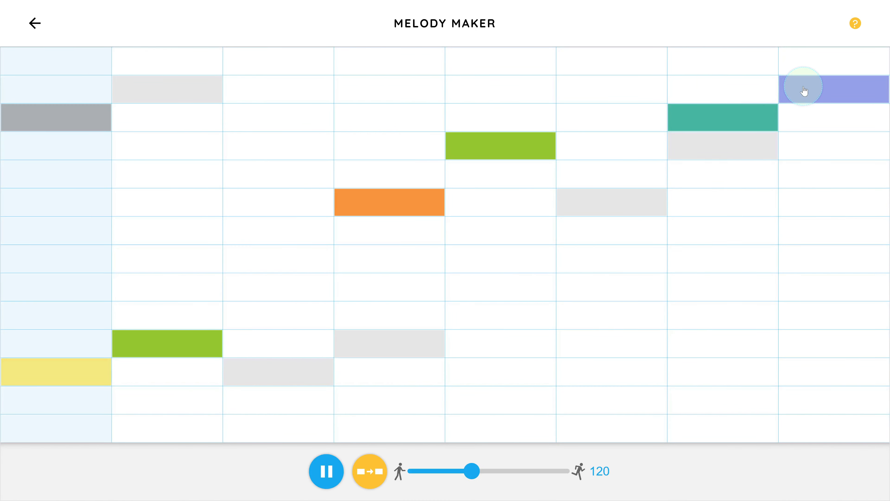
# Try clearing the eighth-column note in the second row and changing the seventh-column note, and sweep the second-column note down the whole grid
pyautogui.click(808, 91)
pyautogui.click(743, 118)
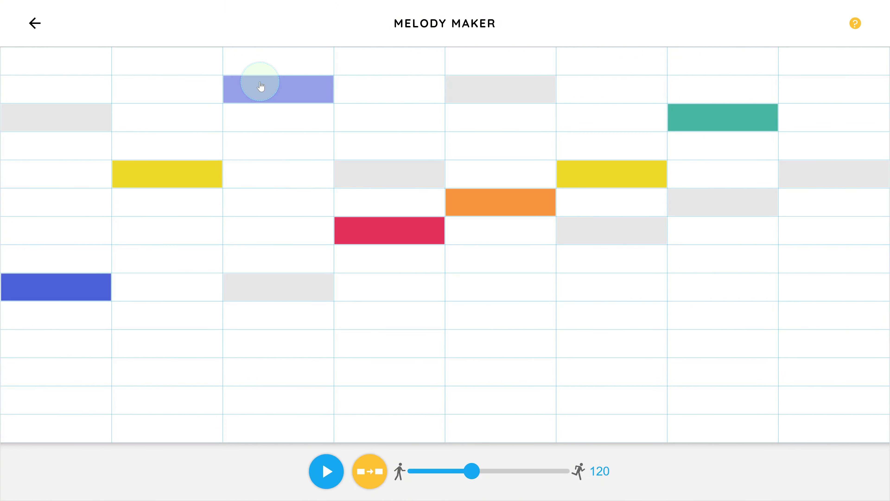
pyautogui.moveTo(156, 46); pyautogui.dragTo(162, 440)
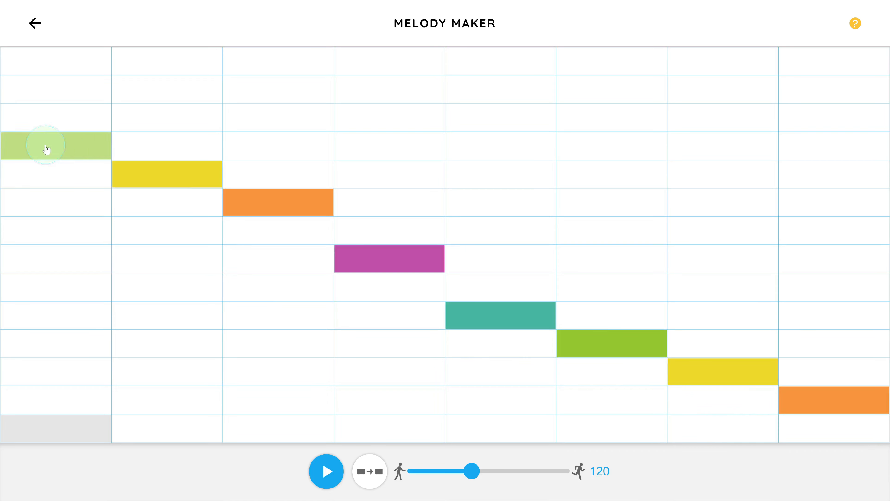
# Draw a rising run across the first four columns in rows 13, 11, 8 and 5, re-placing the fourth-column note, and stop playback
pyautogui.moveTo(119, 398); pyautogui.dragTo(431, 221)
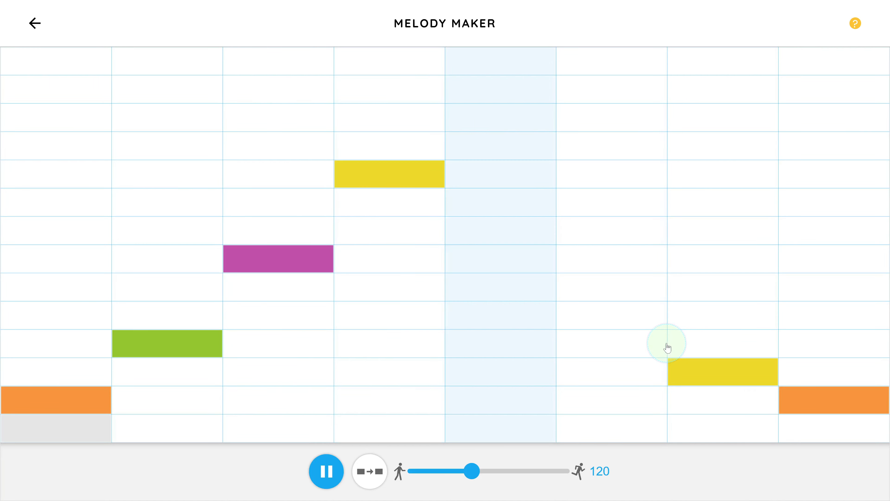
pyautogui.click(386, 173)
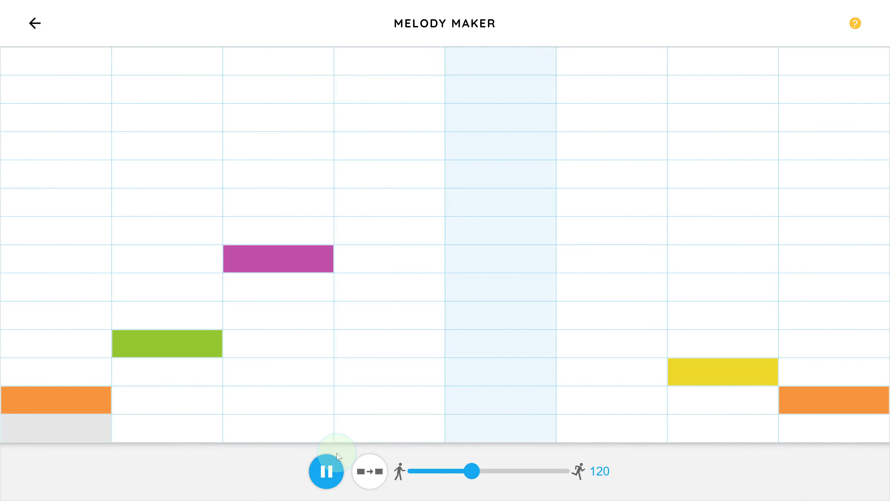
pyautogui.click(422, 178)
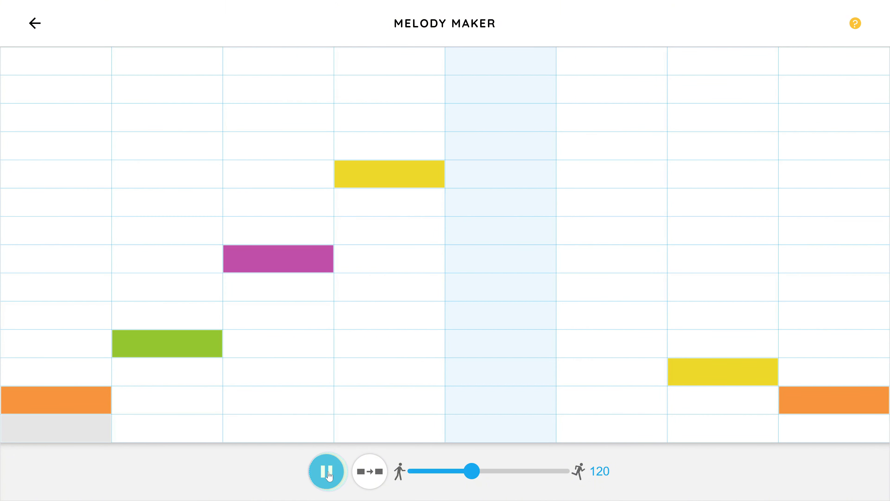
pyautogui.click(327, 471)
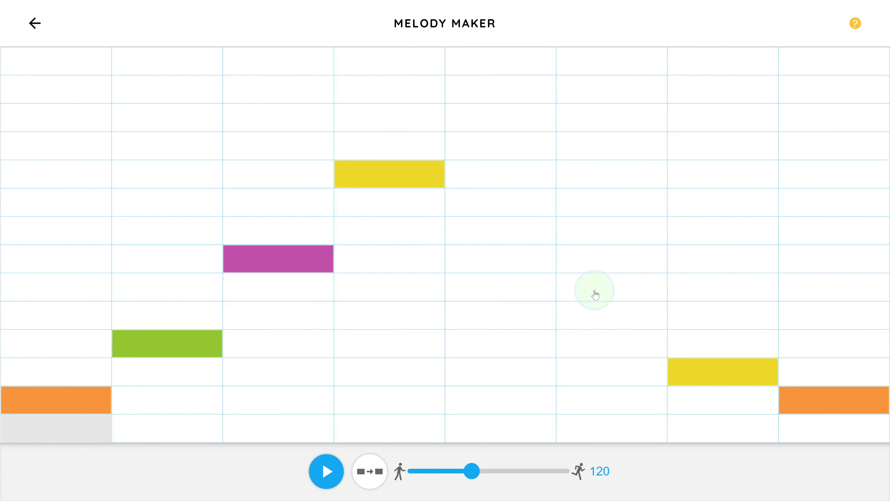
# Leave Melody Maker for the experiments overview and minimize the browser window
pyautogui.click(37, 25)
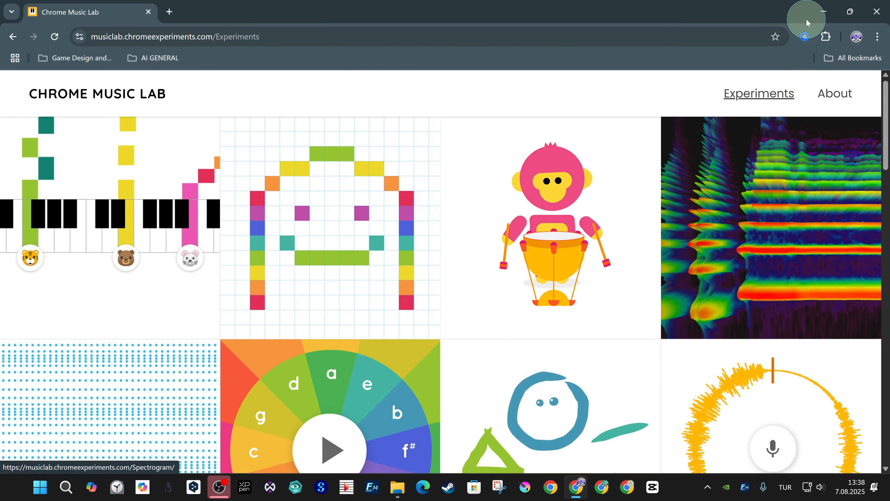
pyautogui.click(826, 11)
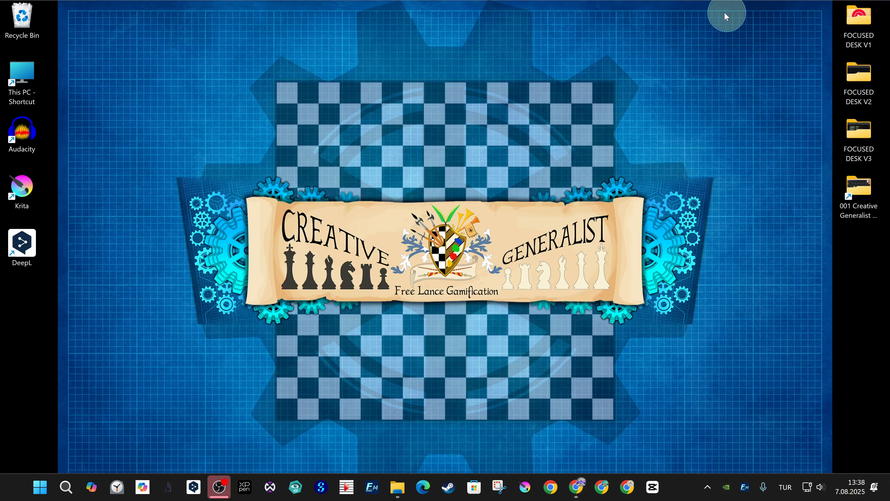